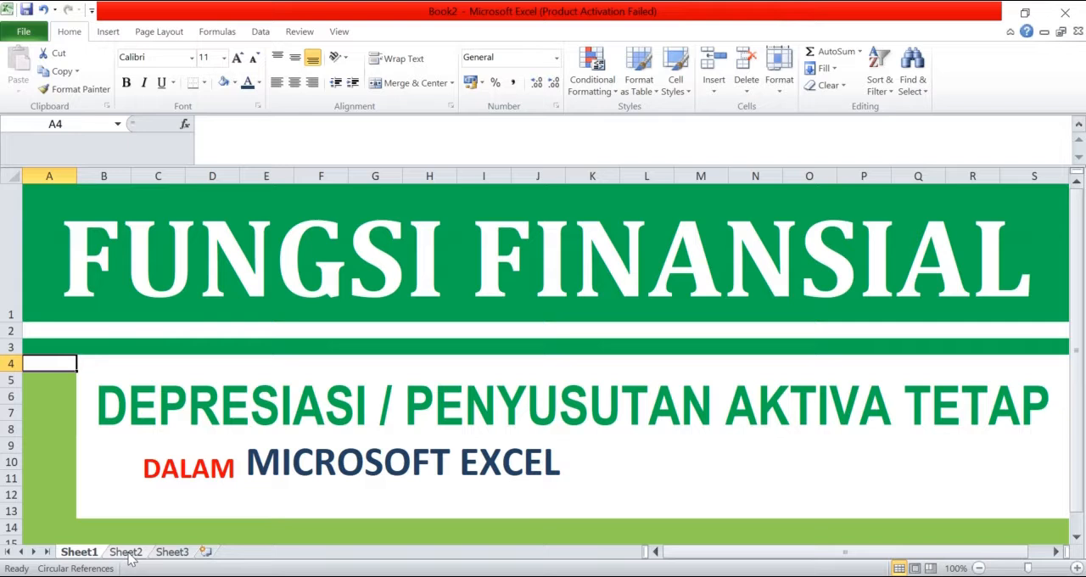
Step: Go to the Sheet2 worksheet
{"action": "left_click", "coordinate": [126, 552]}
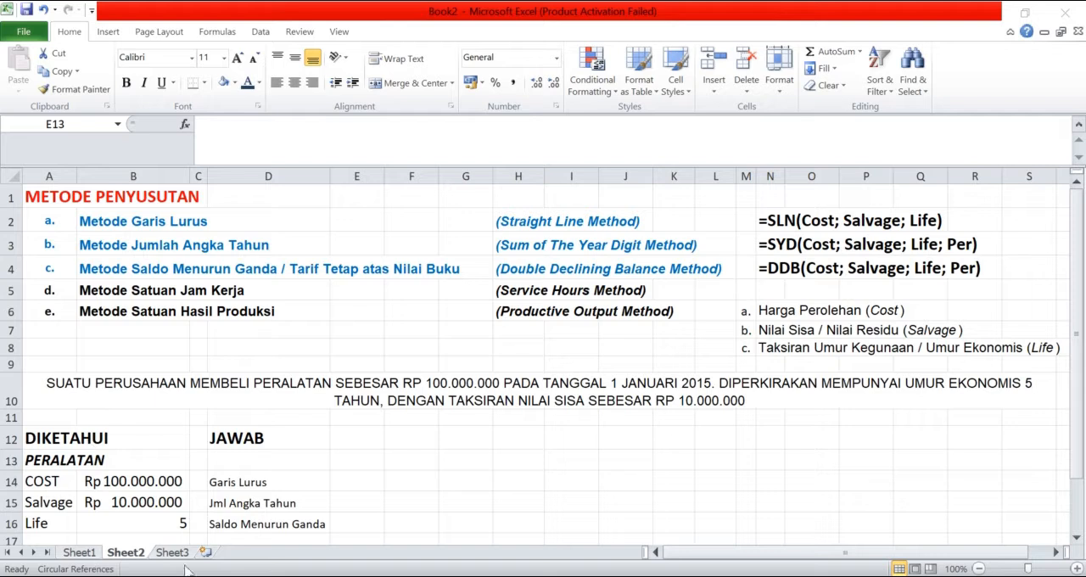
{"action": "left_click", "coordinate": [353, 457]}
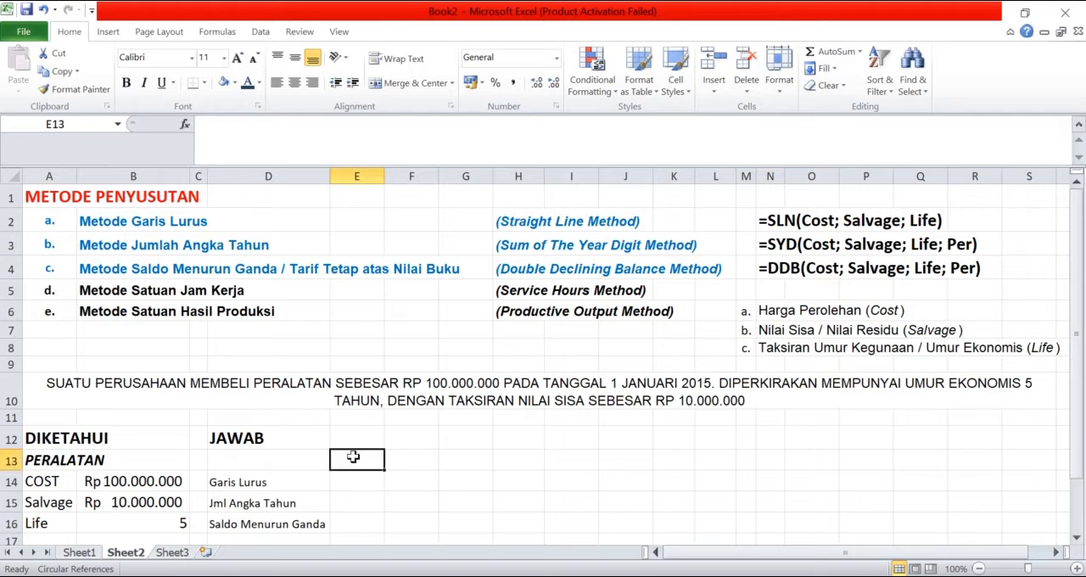
{"action": "type", "text": "Pe"}
{"action": "key", "text": "BackSpace"}
{"action": "key", "text": "BackSpace"}
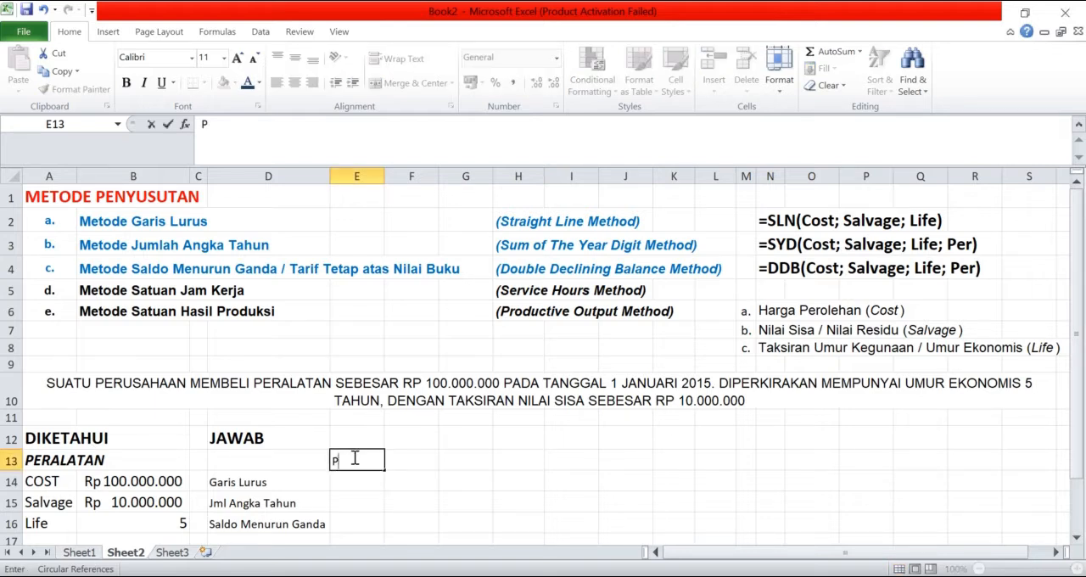
Step: Enter the label "Penyusutan" in cell D13, above the list of depreciation methods
{"action": "left_click", "coordinate": [256, 459]}
{"action": "type", "text": "Penyusutan"}
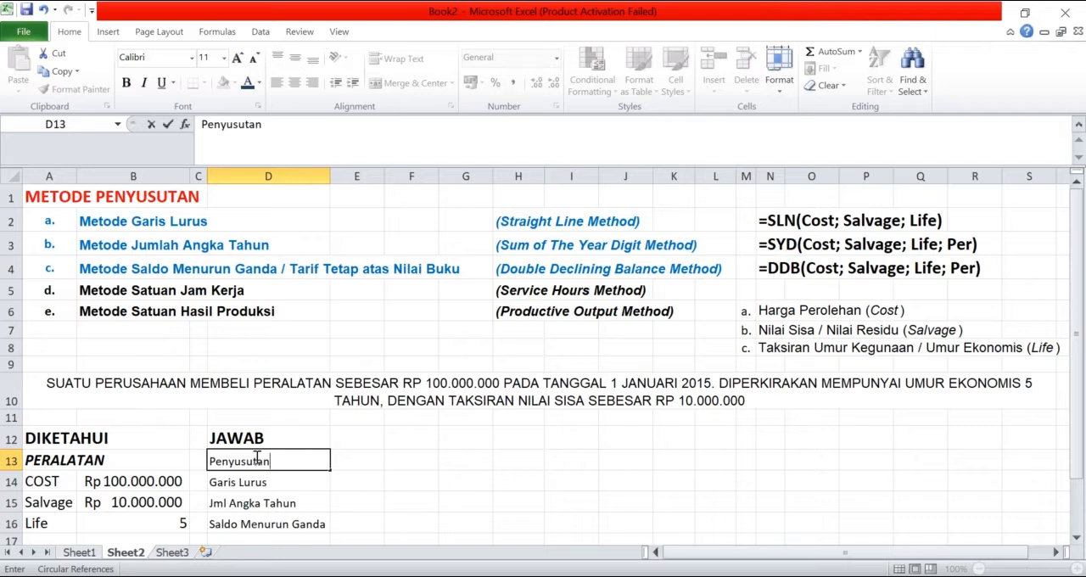
Step: Calculate the straight-line depreciation for Garis Lurus in E14 with the formula =SLN(B14;B15;B16)
{"action": "left_click", "coordinate": [357, 480]}
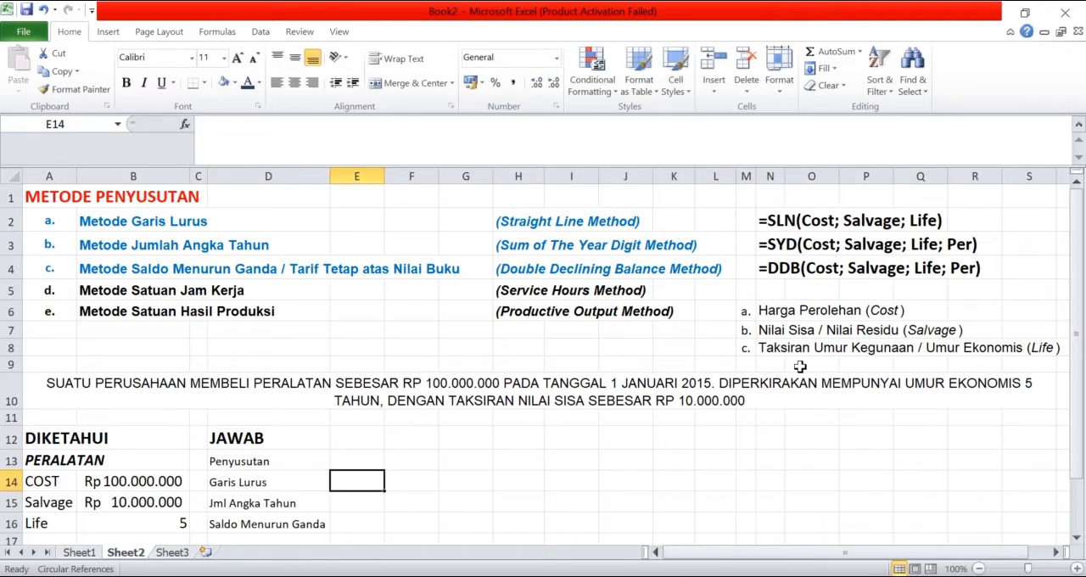
{"action": "type", "text": "[="}
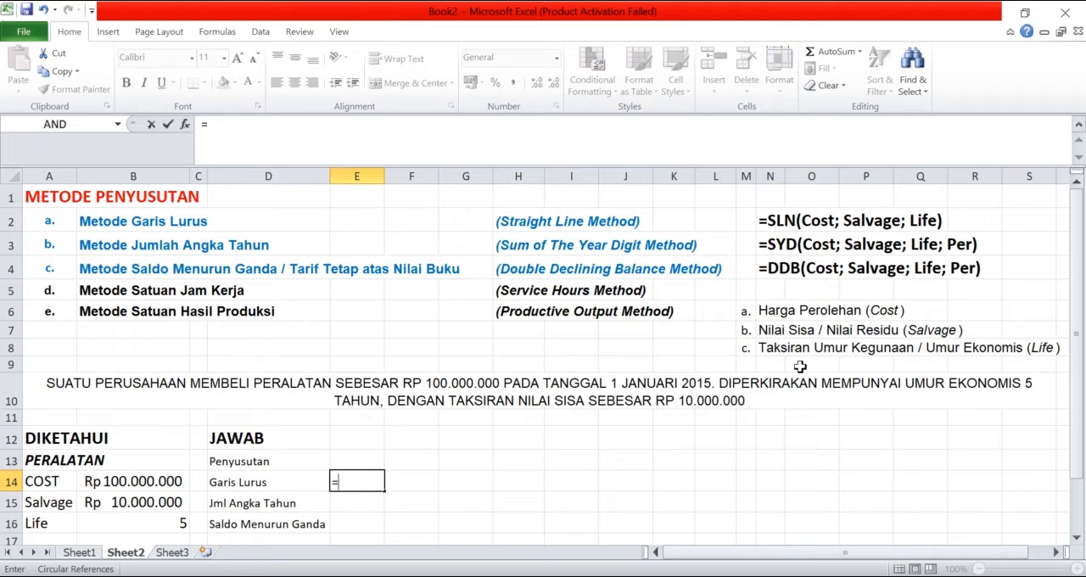
{"action": "type", "text": "SLN("}
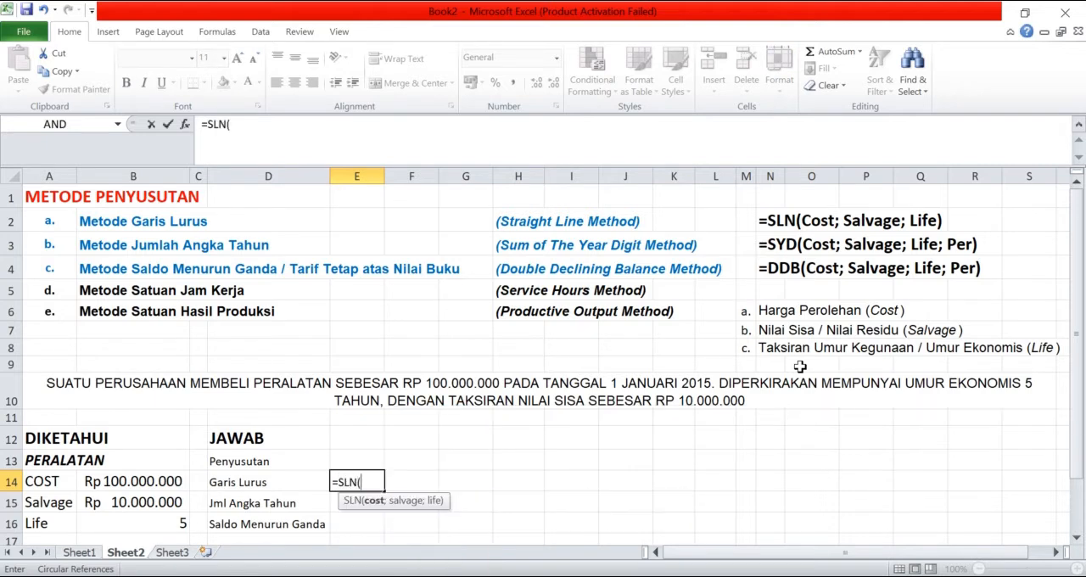
{"action": "left_click", "coordinate": [161, 482]}
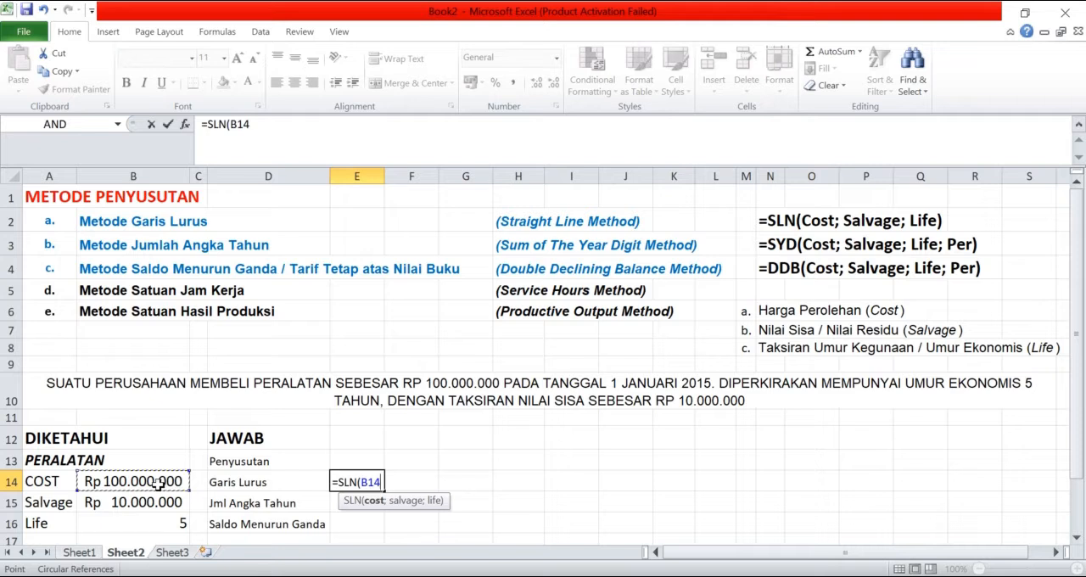
{"action": "type", "text": ";"}
{"action": "left_click", "coordinate": [140, 503]}
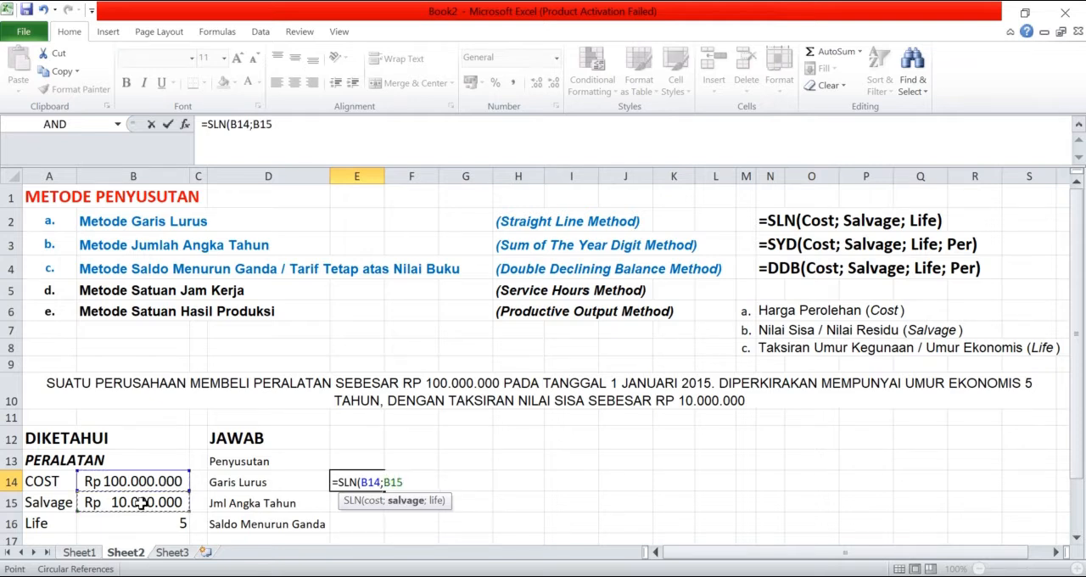
{"action": "type", "text": ";"}
{"action": "left_click", "coordinate": [140, 525]}
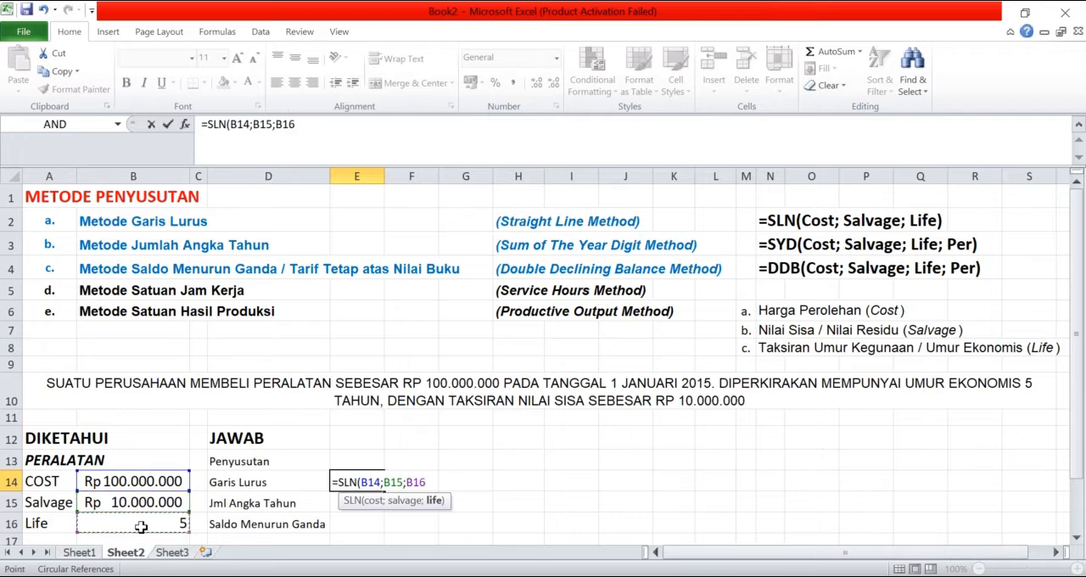
{"action": "key", "text": "Return"}
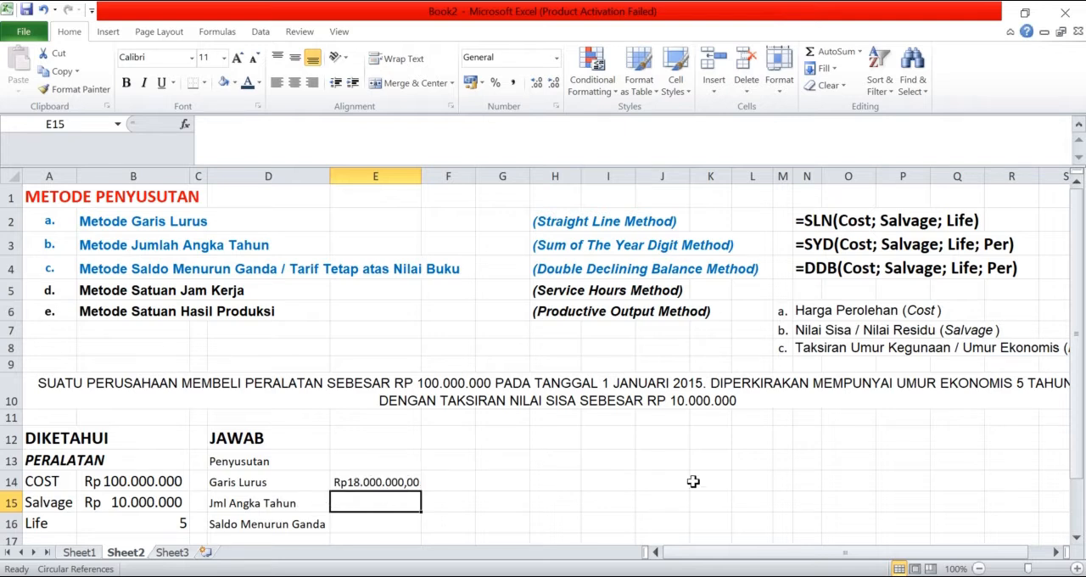
{"action": "left_click", "coordinate": [451, 484]}
{"action": "left_click", "coordinate": [401, 463]}
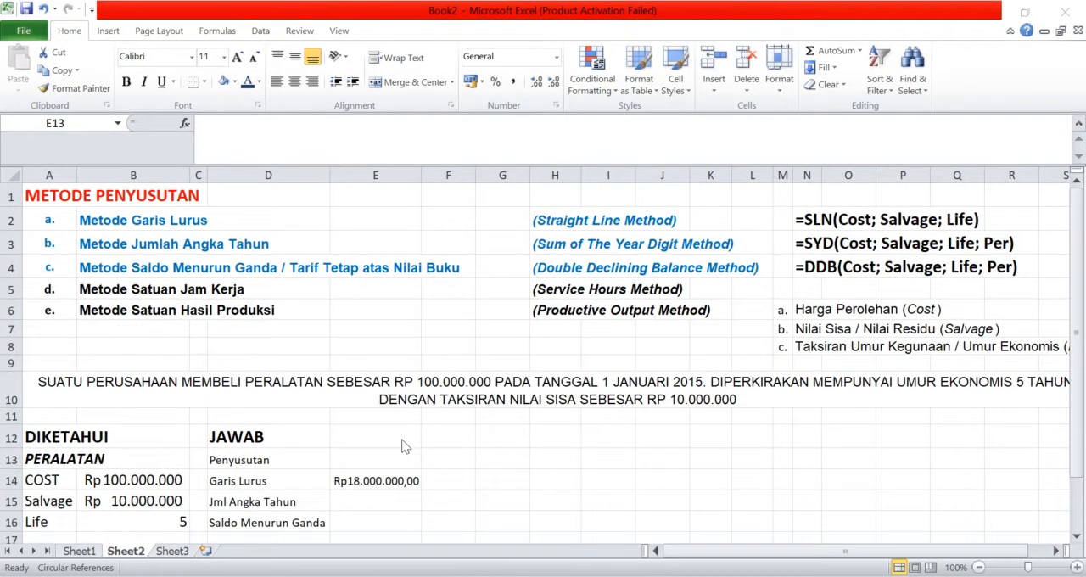
{"action": "left_click", "coordinate": [376, 498]}
{"action": "left_click", "coordinate": [376, 500]}
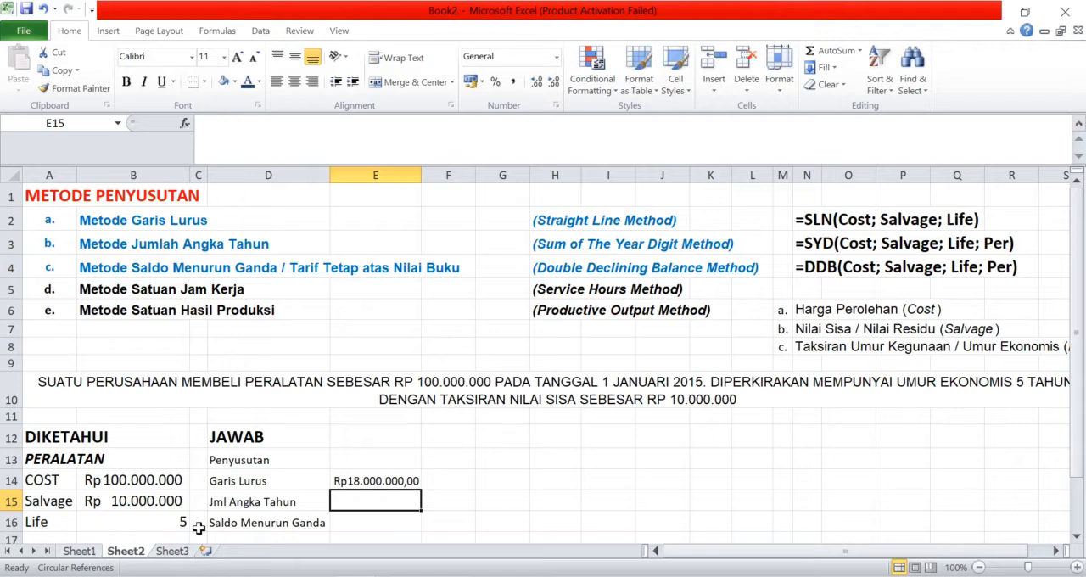
Step: Number the depreciation years 1 to 5 across cells E13 to I13 in the Penyusutan row
{"action": "left_click", "coordinate": [401, 458]}
{"action": "type", "text": "1"}
{"action": "key", "text": "Tab"}
{"action": "type", "text": "2"}
{"action": "key", "text": "Tab"}
{"action": "type", "text": "3"}
{"action": "key", "text": "Tab"}
{"action": "type", "text": "4"}
{"action": "key", "text": "Tab"}
{"action": "type", "text": "5"}
{"action": "key", "text": "Tab"}
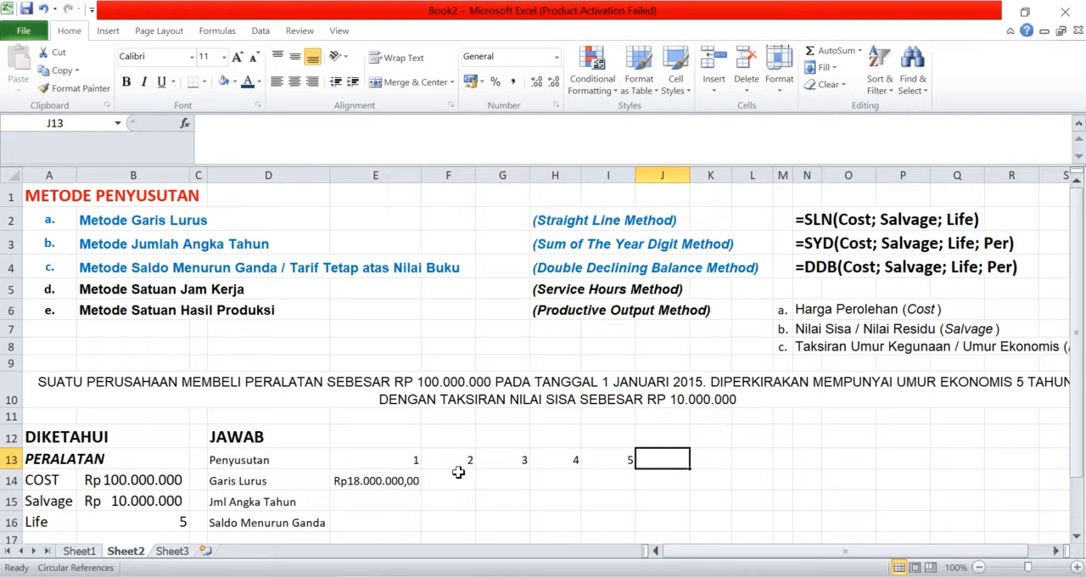
Step: Calculate the year 1 Jml Angka Tahun depreciation in E15 with =SYD($B$14;$B$15;$B$16;E13), keeping cost, salvage and life absolute
{"action": "left_click", "coordinate": [393, 501]}
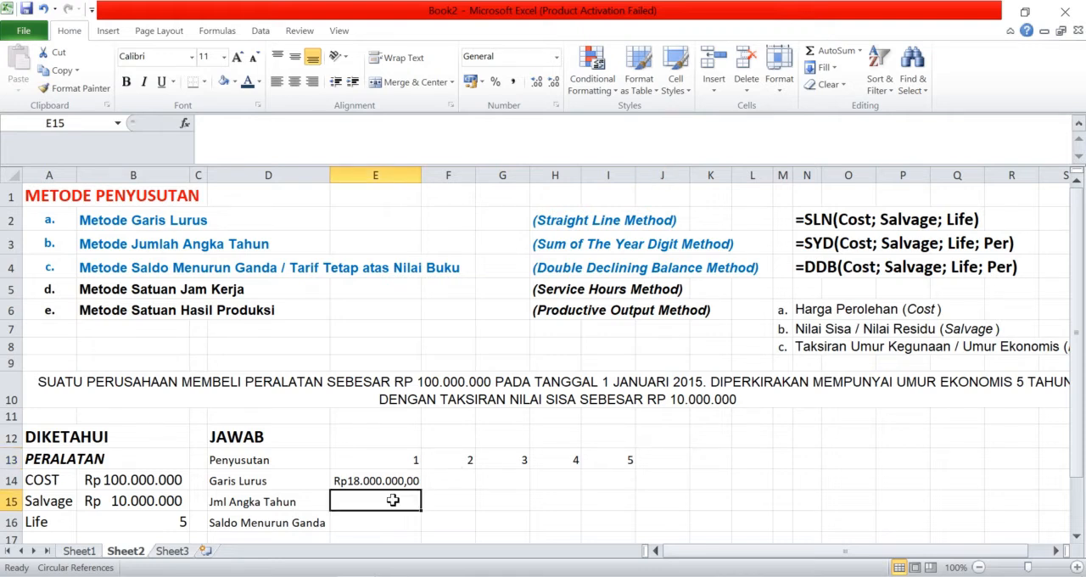
{"action": "type", "text": "="}
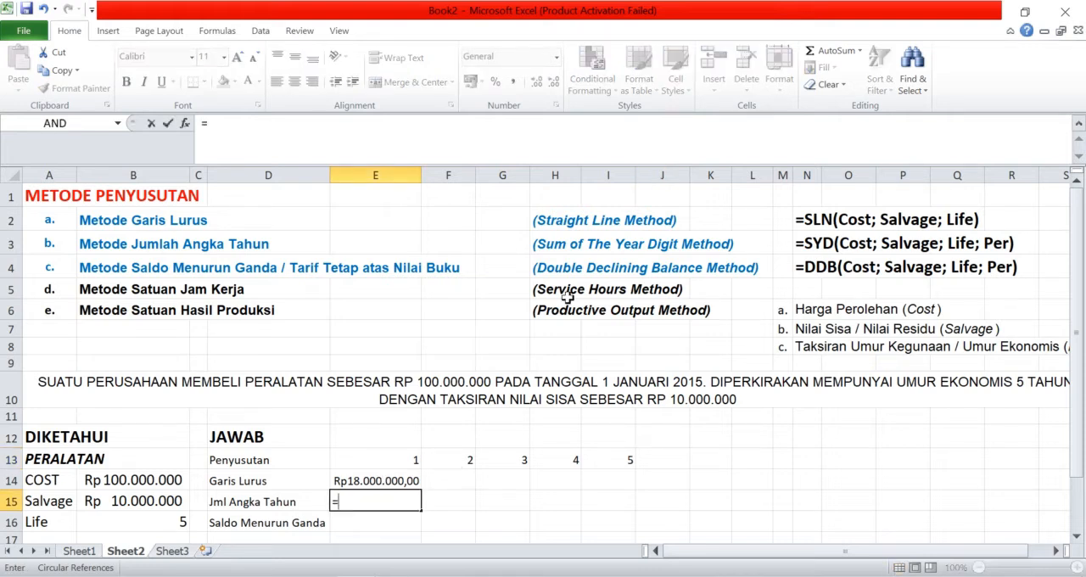
{"action": "type", "text": "SY"}
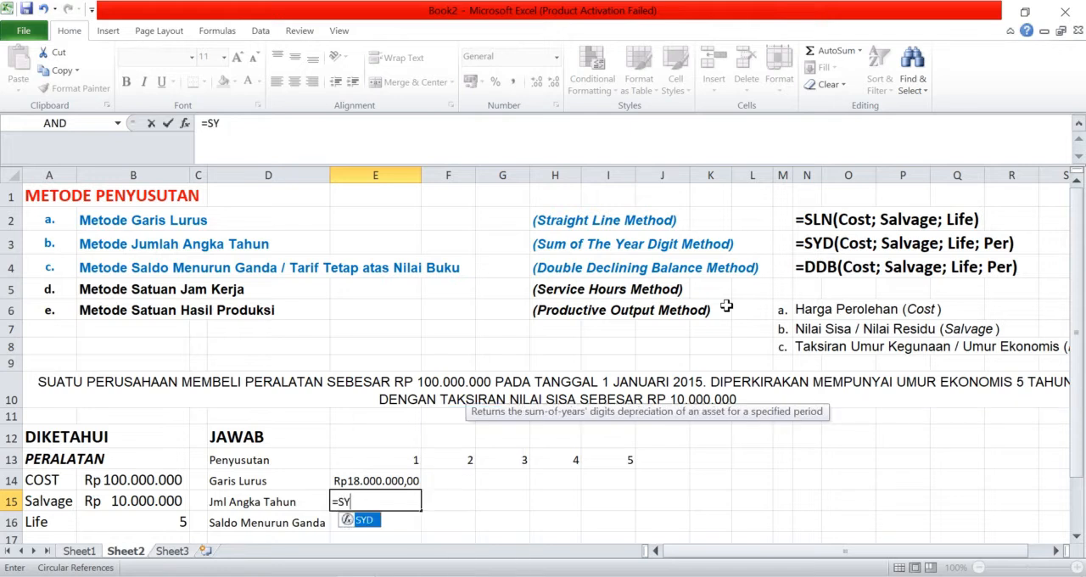
{"action": "type", "text": "D("}
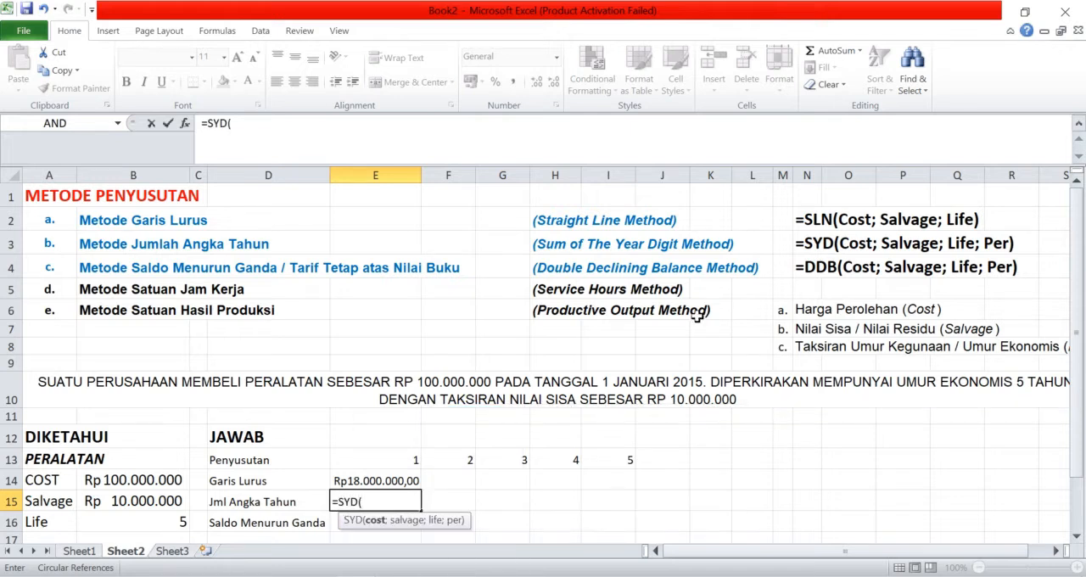
{"action": "left_click", "coordinate": [129, 481]}
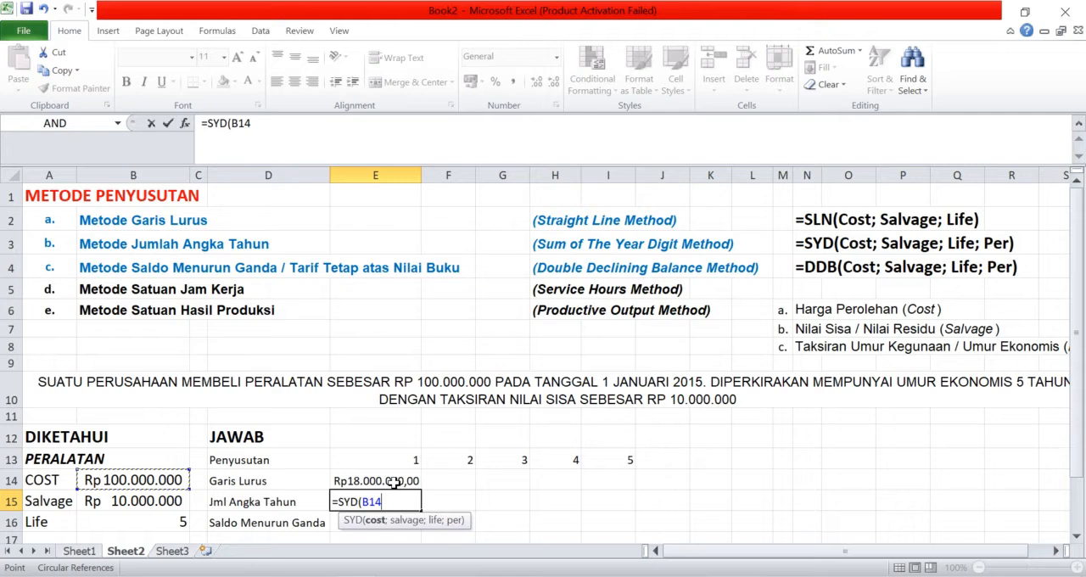
{"action": "key", "text": "F4"}
{"action": "type", "text": ";"}
{"action": "left_click", "coordinate": [142, 501]}
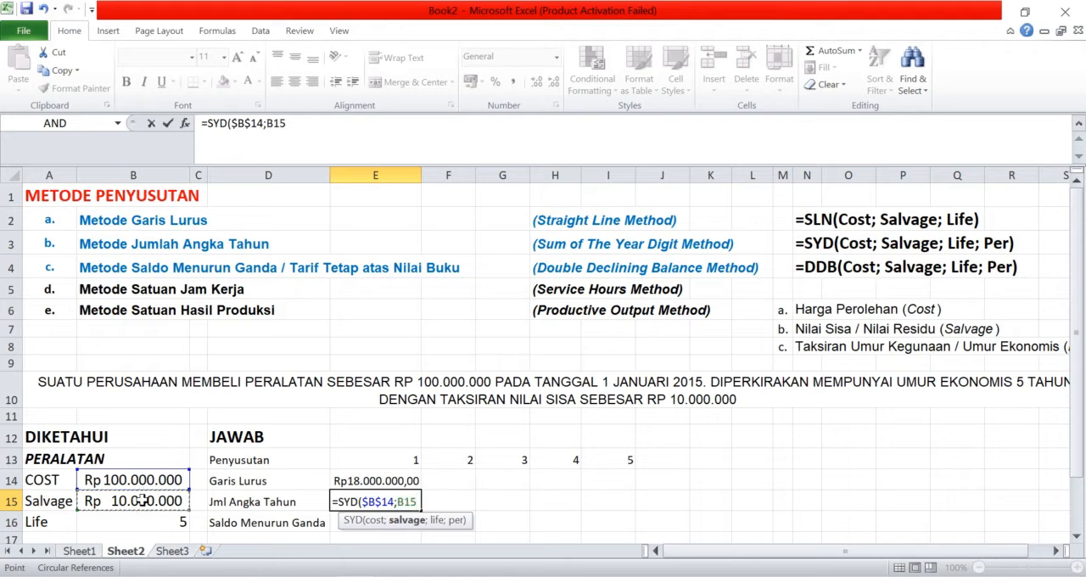
{"action": "key", "text": "F4"}
{"action": "type", "text": ";"}
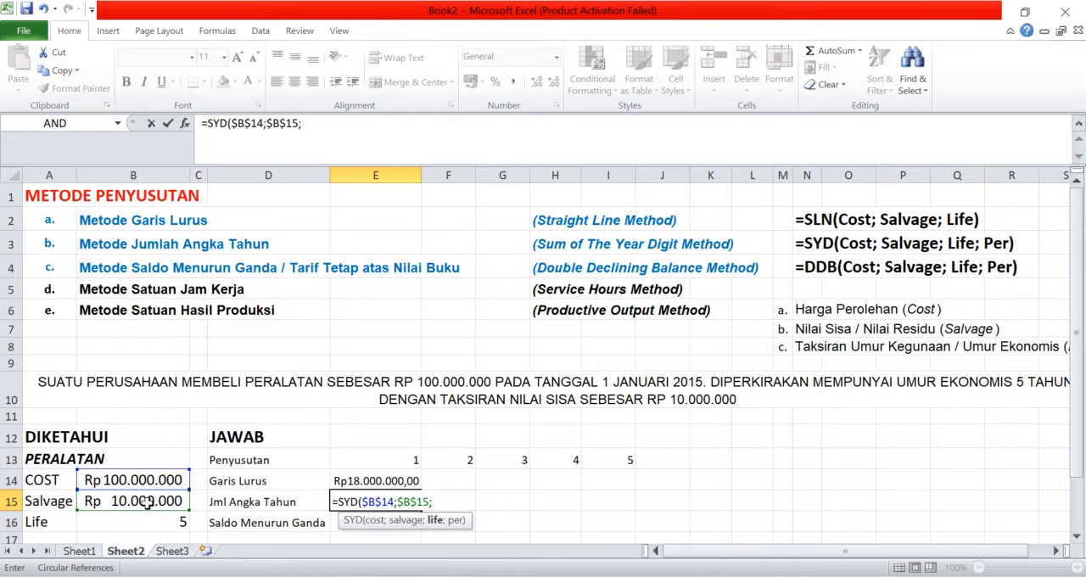
{"action": "left_click", "coordinate": [158, 517]}
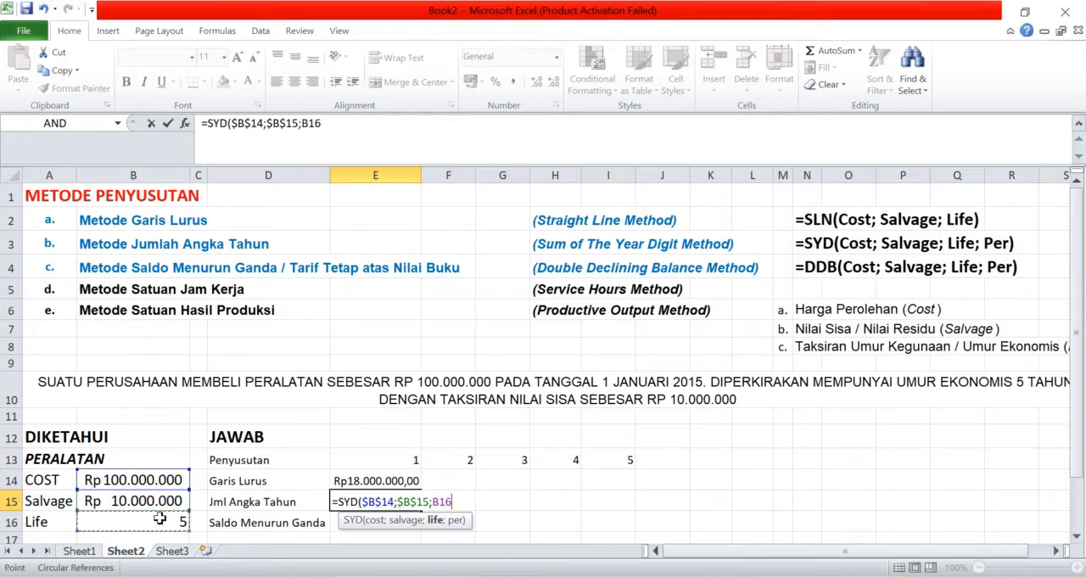
{"action": "key", "text": "F4"}
{"action": "type", "text": ";"}
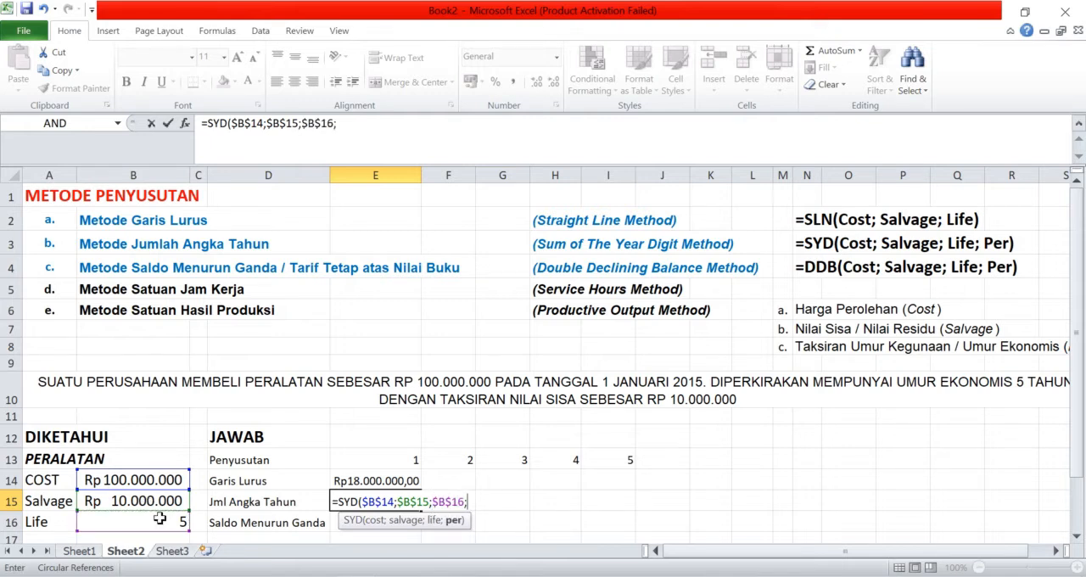
{"action": "left_click", "coordinate": [399, 460]}
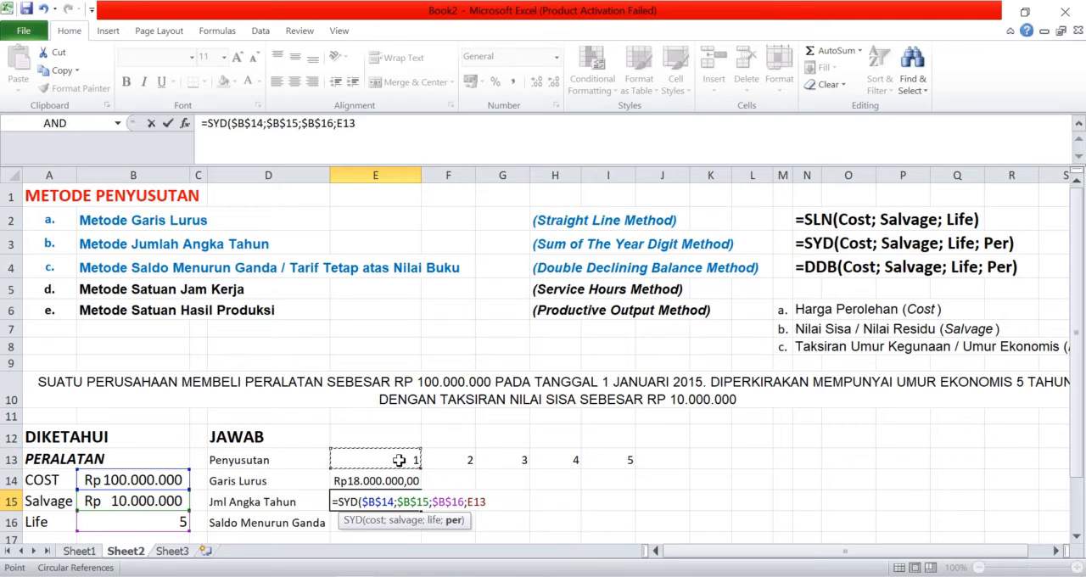
{"action": "type", "text": ")"}
{"action": "key", "text": "Return"}
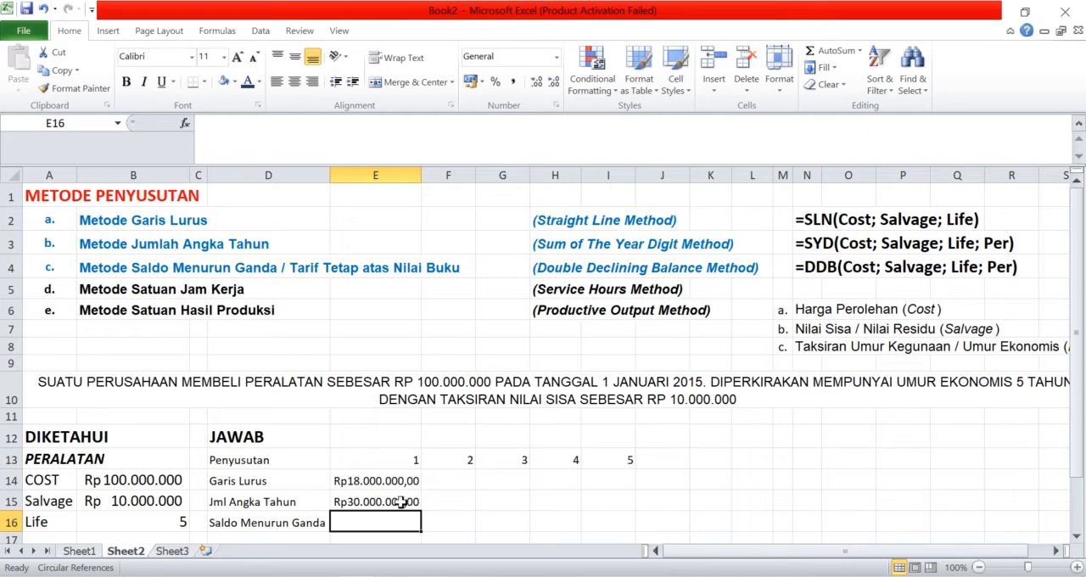
Step: Fill the SYD formula from E15 across to I15, auto-fitting the widths of columns F and G
{"action": "left_click", "coordinate": [401, 501]}
{"action": "left_click_drag", "start_coordinate": [420, 507], "coordinate": [459, 515]}
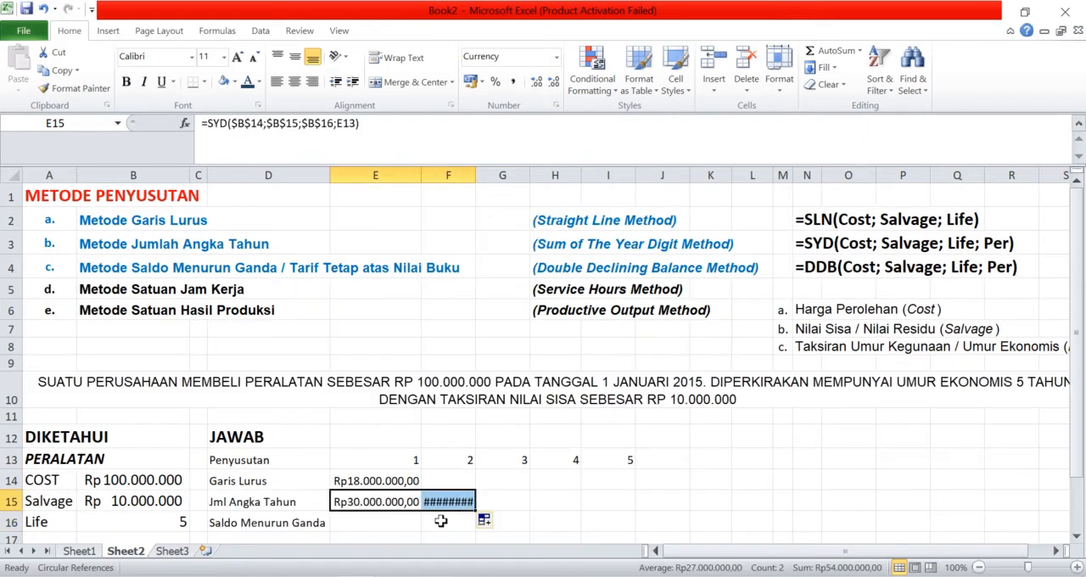
{"action": "double_click", "coordinate": [476, 173]}
{"action": "left_click_drag", "start_coordinate": [512, 509], "coordinate": [565, 509]}
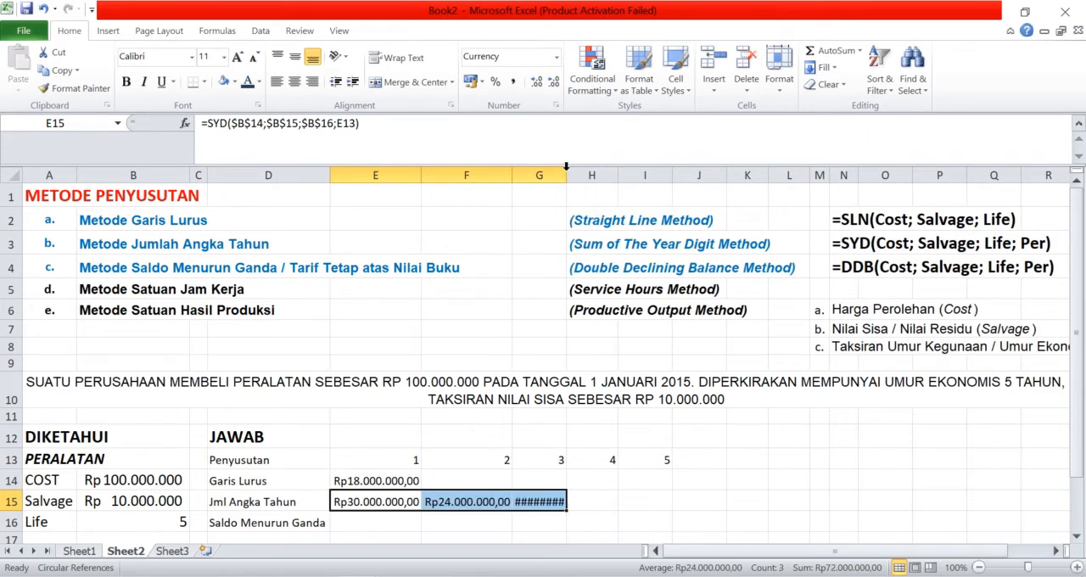
{"action": "double_click", "coordinate": [566, 167]}
{"action": "left_click_drag", "start_coordinate": [603, 512], "coordinate": [704, 512]}
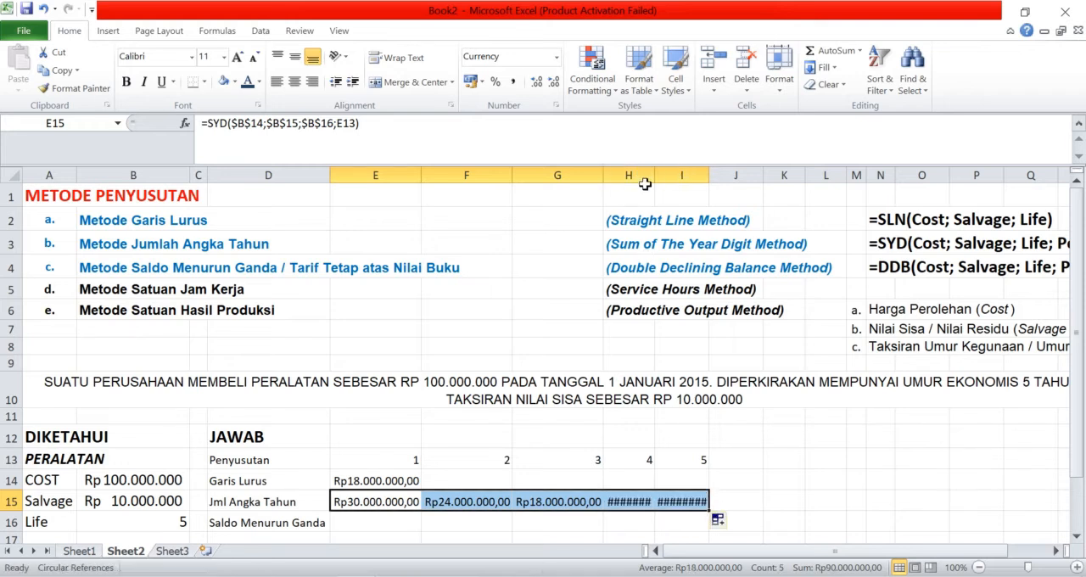
Step: Adjust the widths of columns H and I to suit the year 4 and 5 depreciation amounts
{"action": "left_click", "coordinate": [641, 189]}
{"action": "double_click", "coordinate": [650, 179]}
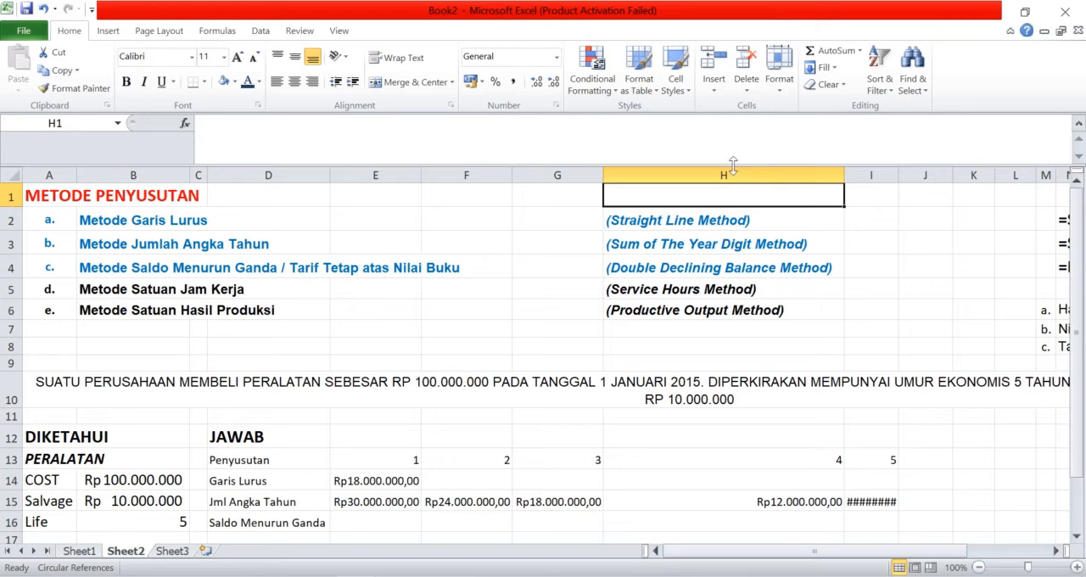
{"action": "left_click_drag", "start_coordinate": [845, 174], "coordinate": [705, 191]}
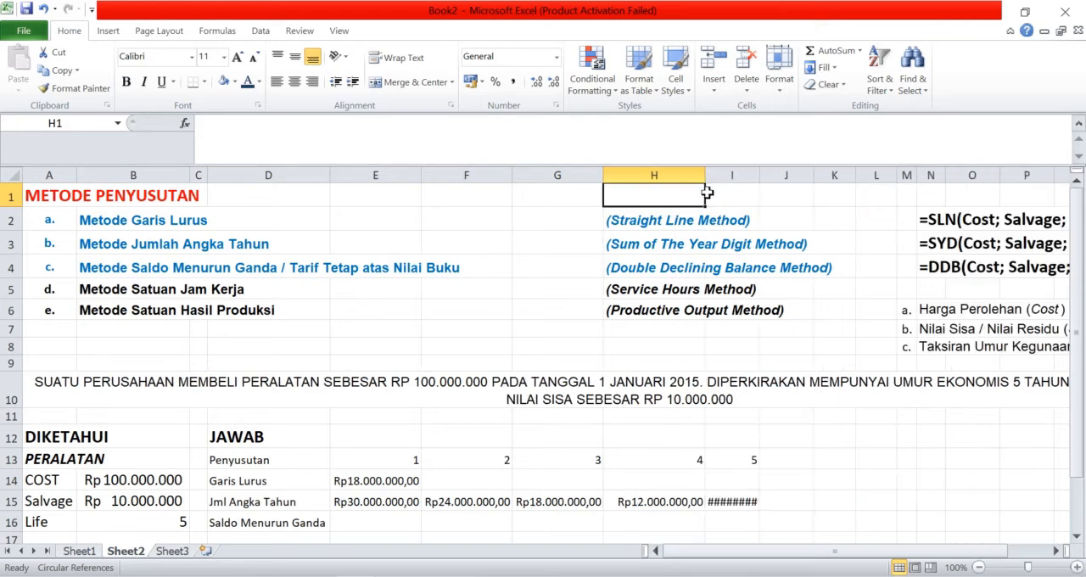
{"action": "double_click", "coordinate": [760, 174]}
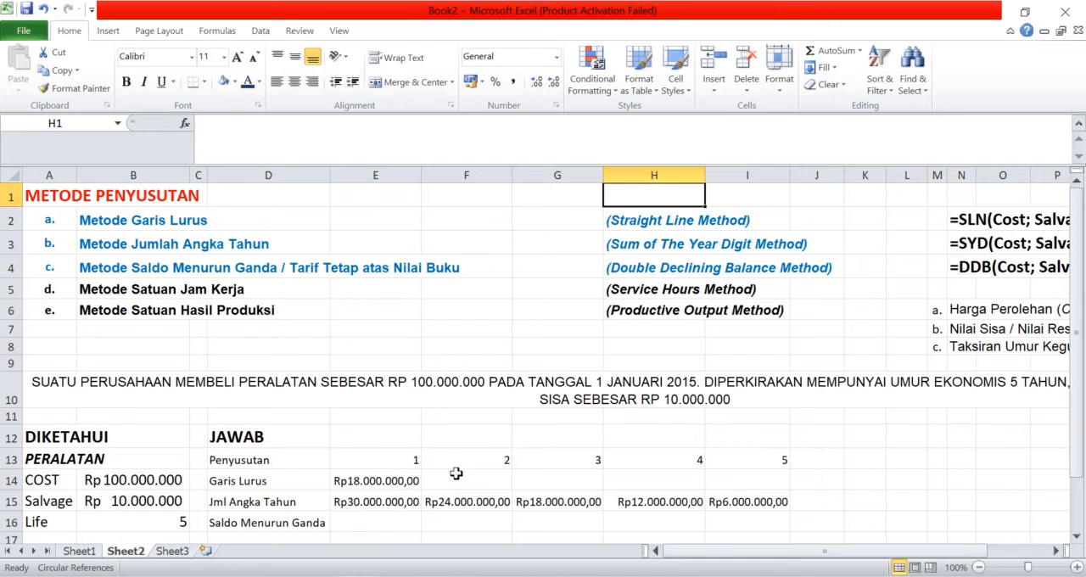
Step: Make the cost, salvage and life references in the E14 SLN formula absolute: $B$14, $B$15 and $B$16
{"action": "left_click", "coordinate": [407, 480]}
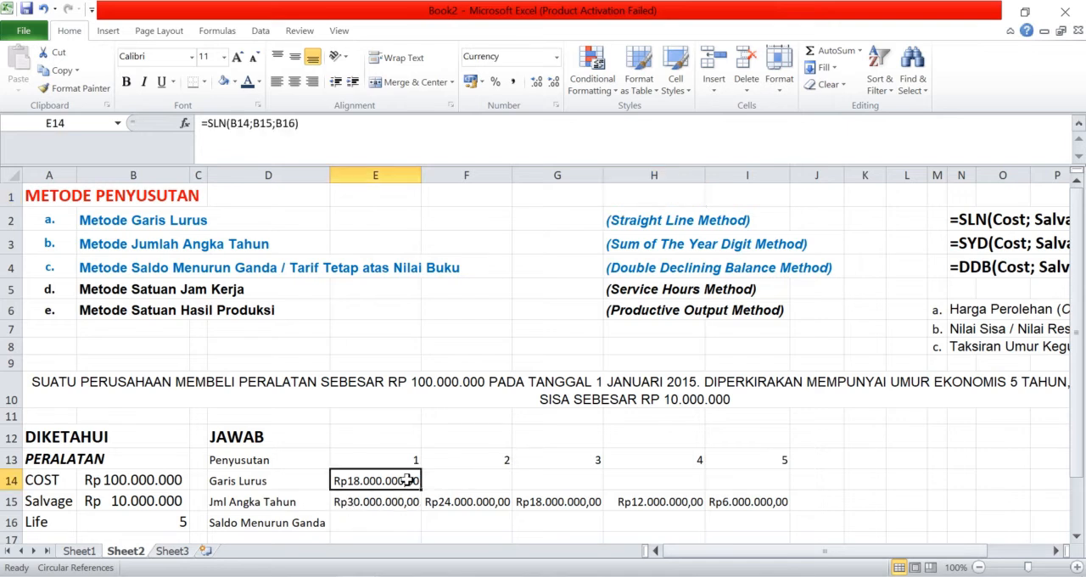
{"action": "left_click", "coordinate": [242, 127]}
{"action": "key", "text": "F4"}
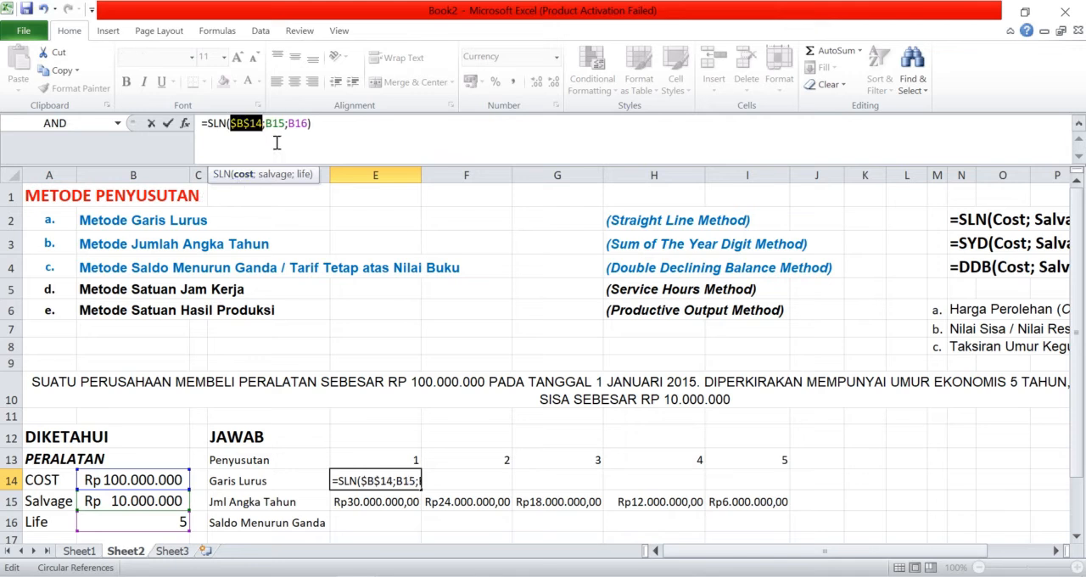
{"action": "left_click", "coordinate": [273, 125]}
{"action": "key", "text": "F4"}
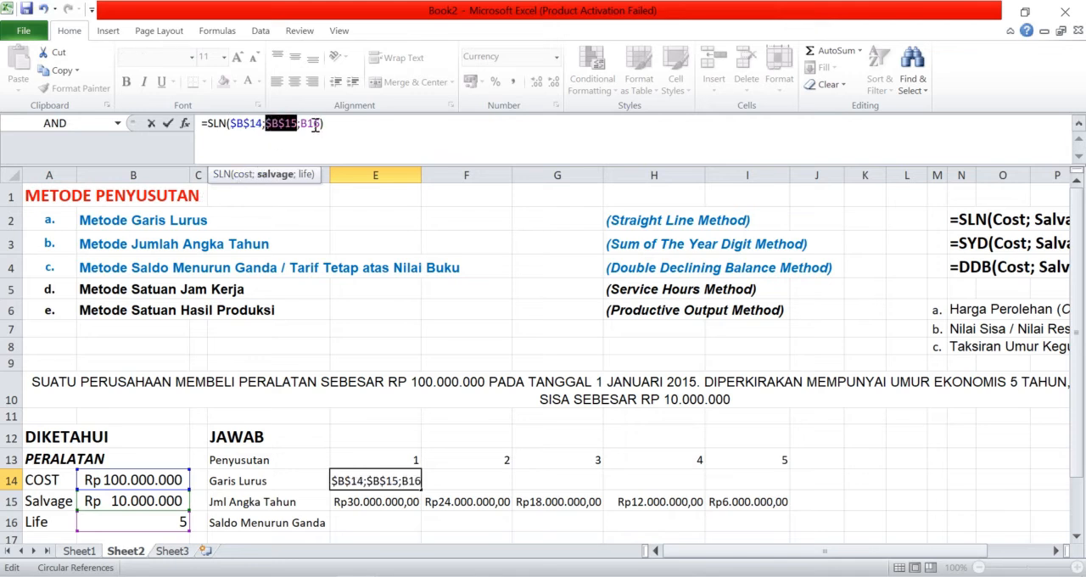
{"action": "left_click", "coordinate": [315, 125]}
{"action": "key", "text": "F4"}
{"action": "key", "text": "Return"}
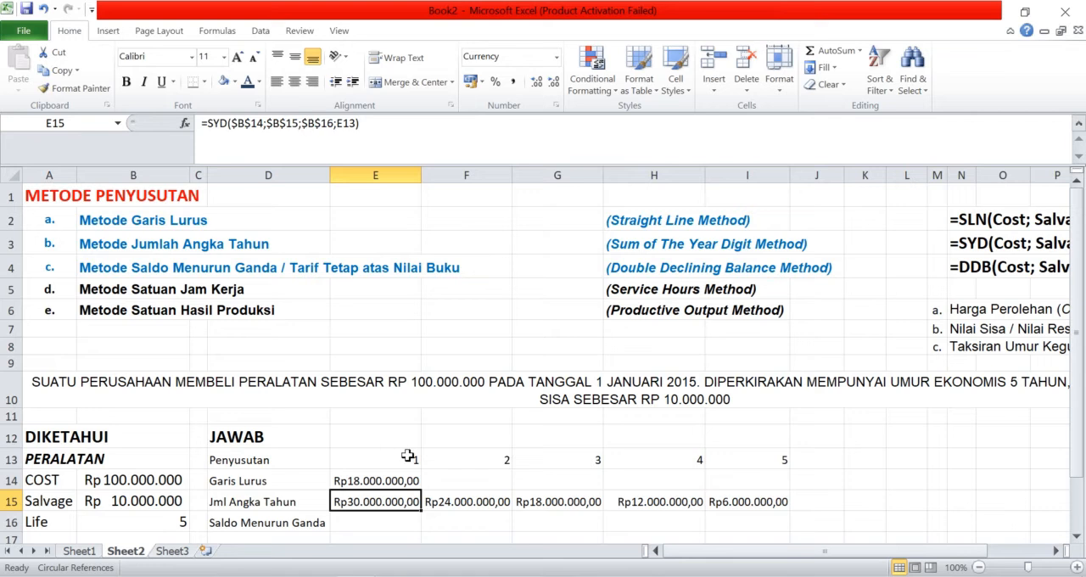
Step: Fill the Garis Lurus SLN formula from E14 across to I14 for years 2 to 5
{"action": "left_click", "coordinate": [402, 481]}
{"action": "left_click_drag", "start_coordinate": [422, 490], "coordinate": [774, 492]}
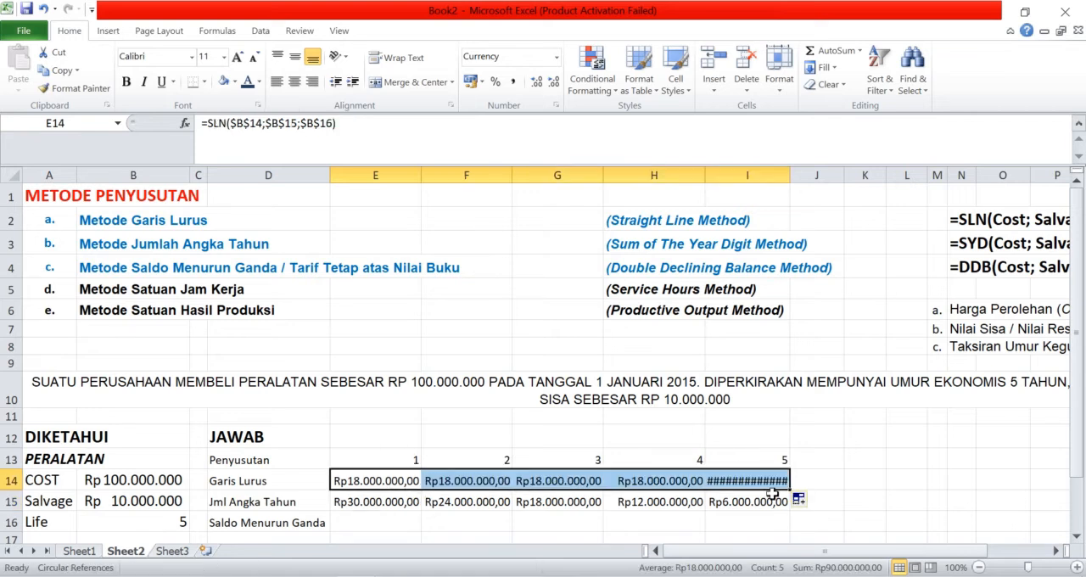
Step: Calculate the year 1 Saldo Menurun Ganda depreciation in E16 with =DDB($B$14;$B$15;$B$16;E13), keeping cost, salvage and life absolute
{"action": "left_click", "coordinate": [369, 522]}
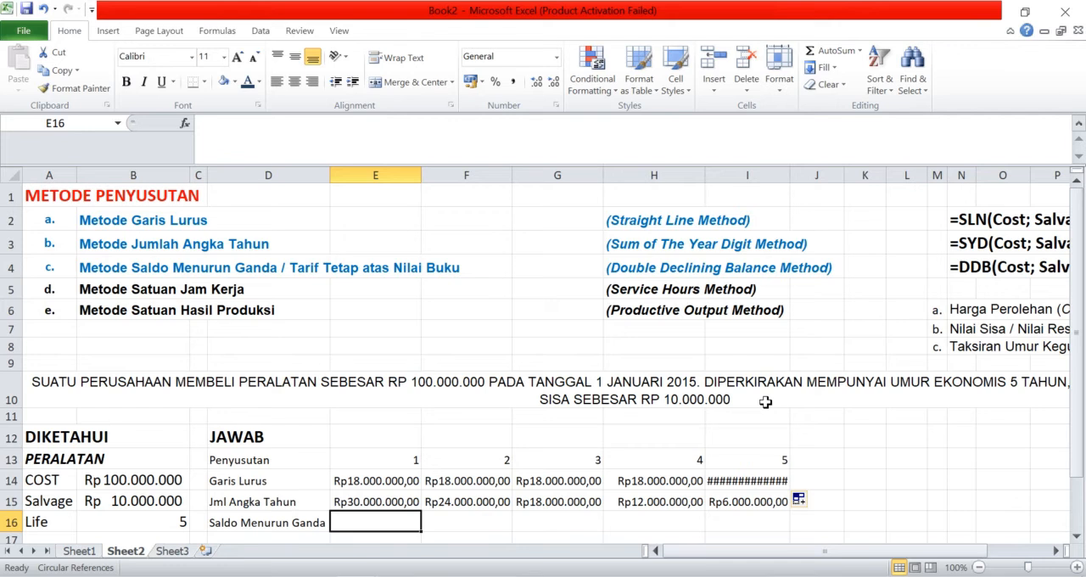
{"action": "type", "text": "=DD"}
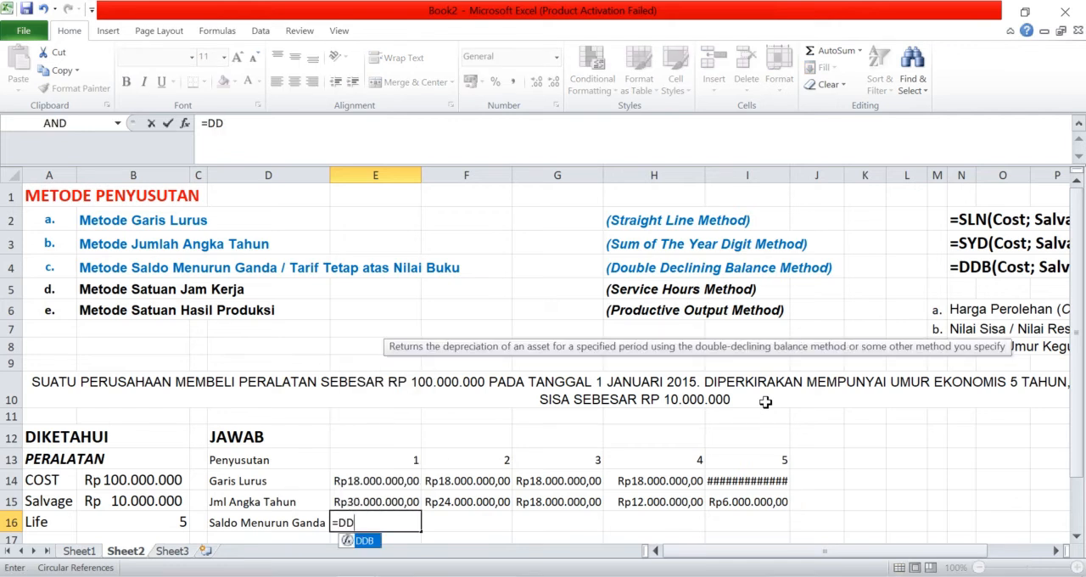
{"action": "type", "text": "B("}
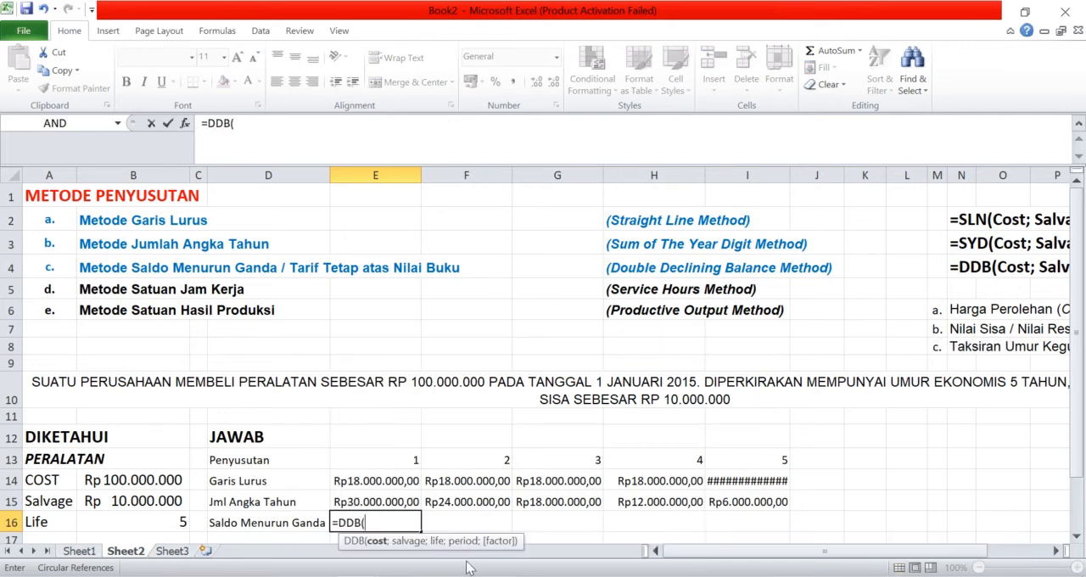
{"action": "left_click", "coordinate": [162, 482]}
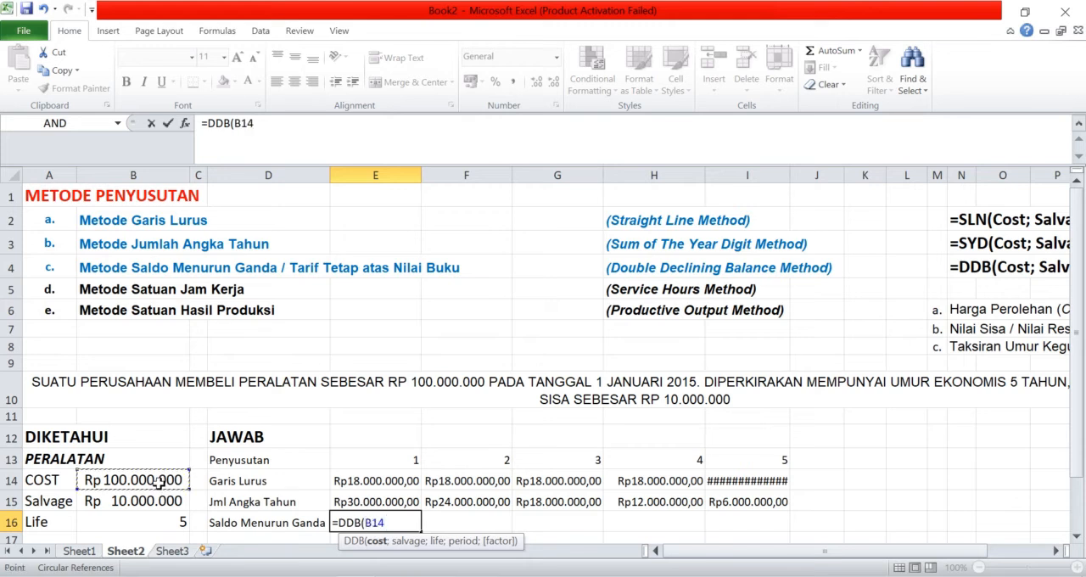
{"action": "key", "text": "F4"}
{"action": "type", "text": ";"}
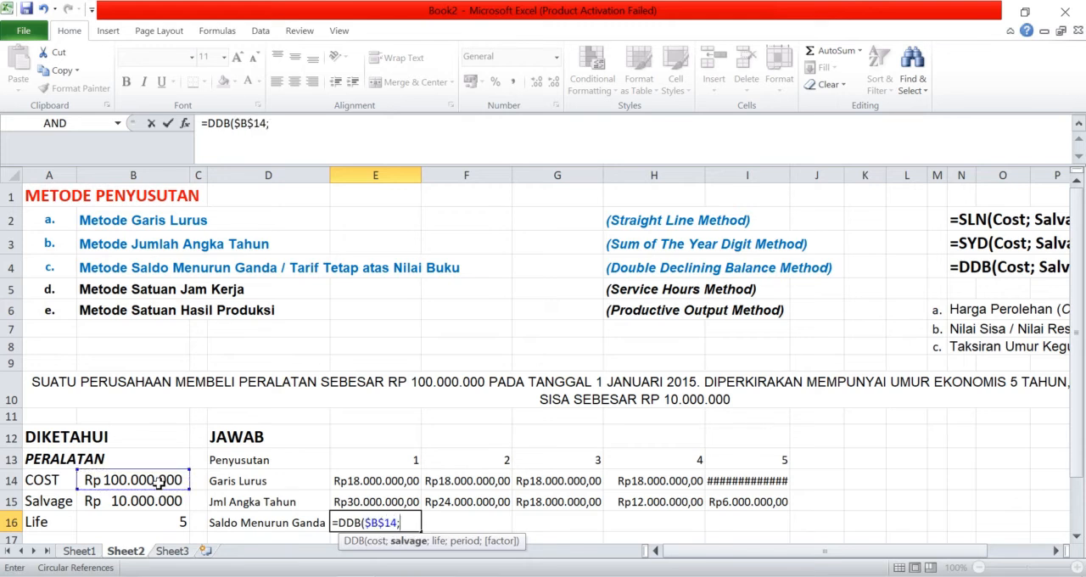
{"action": "left_click", "coordinate": [164, 501]}
{"action": "key", "text": "F4"}
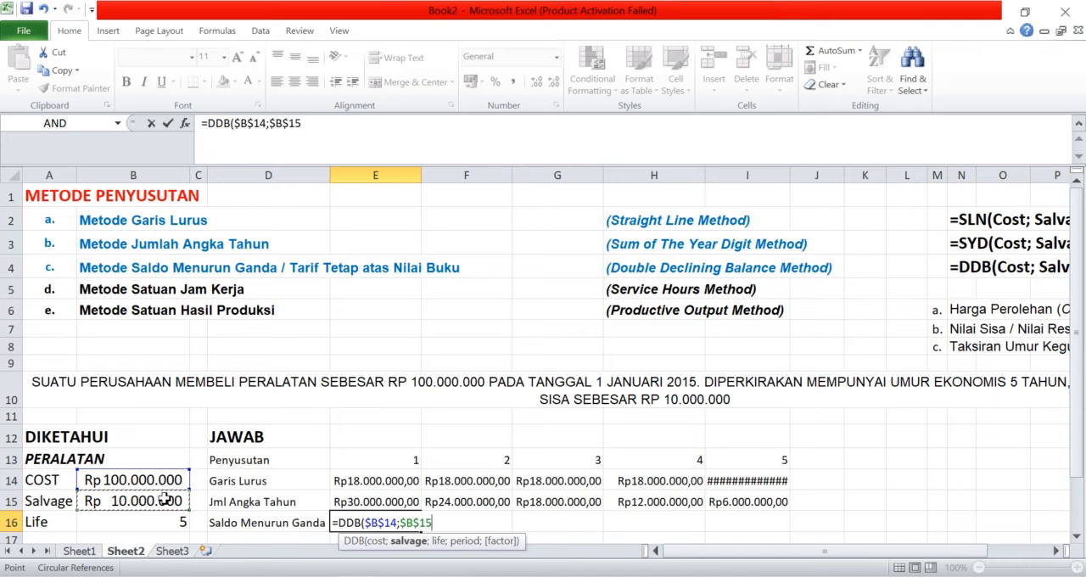
{"action": "type", "text": ";"}
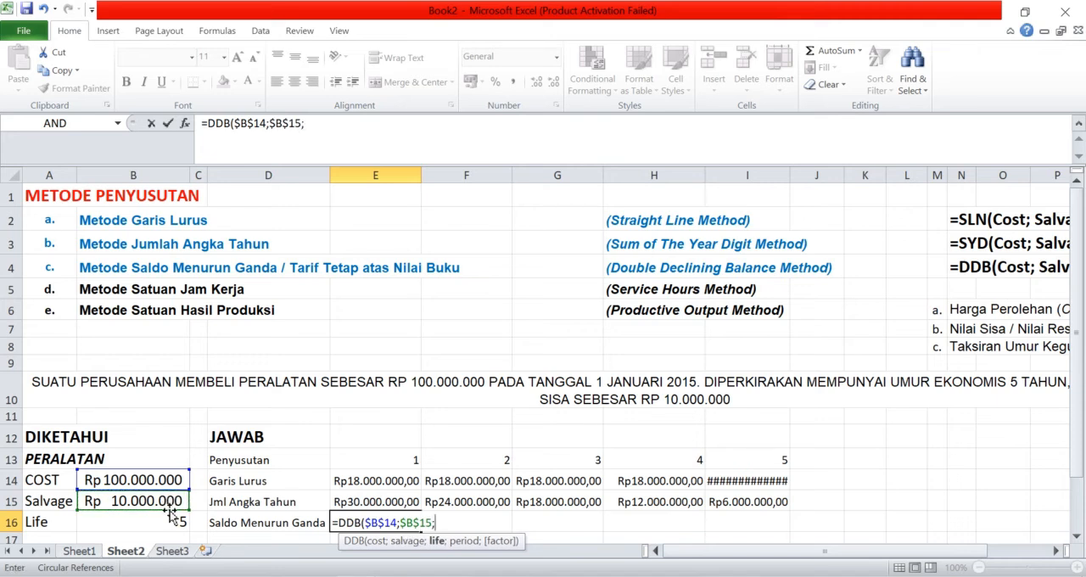
{"action": "left_click", "coordinate": [176, 521]}
{"action": "key", "text": "F4"}
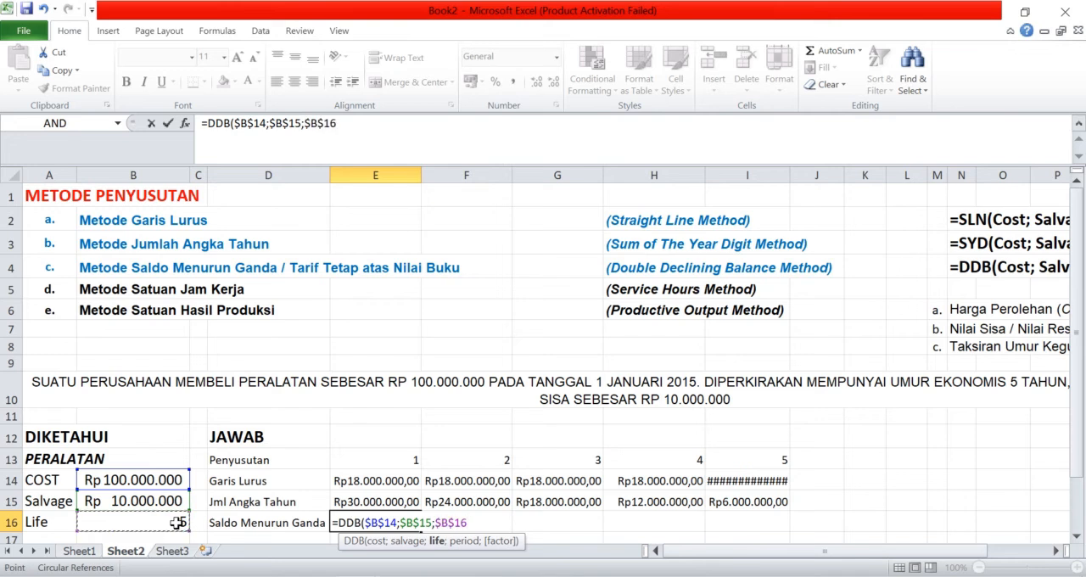
{"action": "type", "text": ";"}
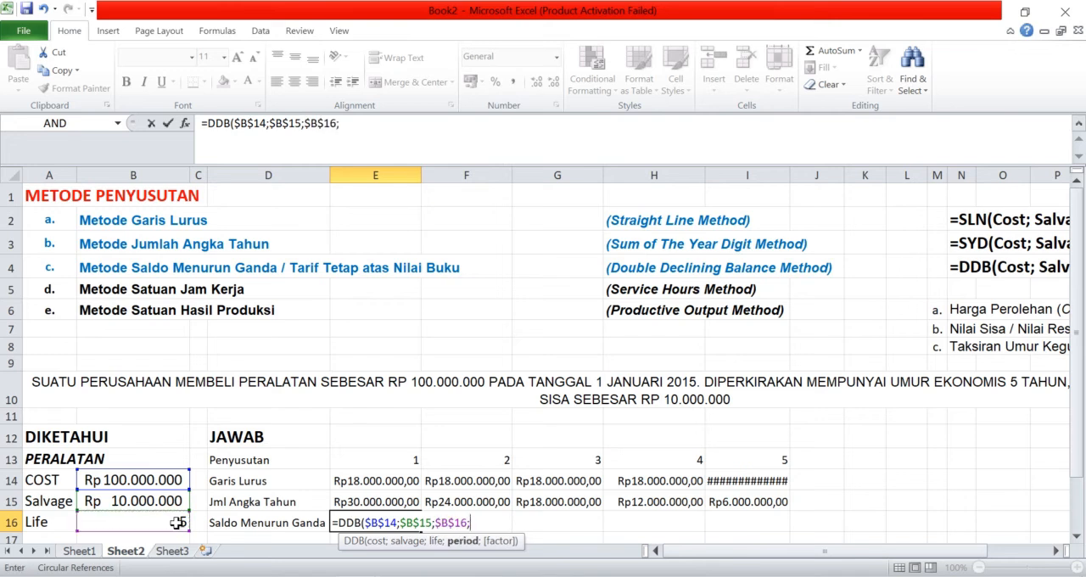
{"action": "left_click", "coordinate": [384, 453]}
{"action": "type", "text": ";"}
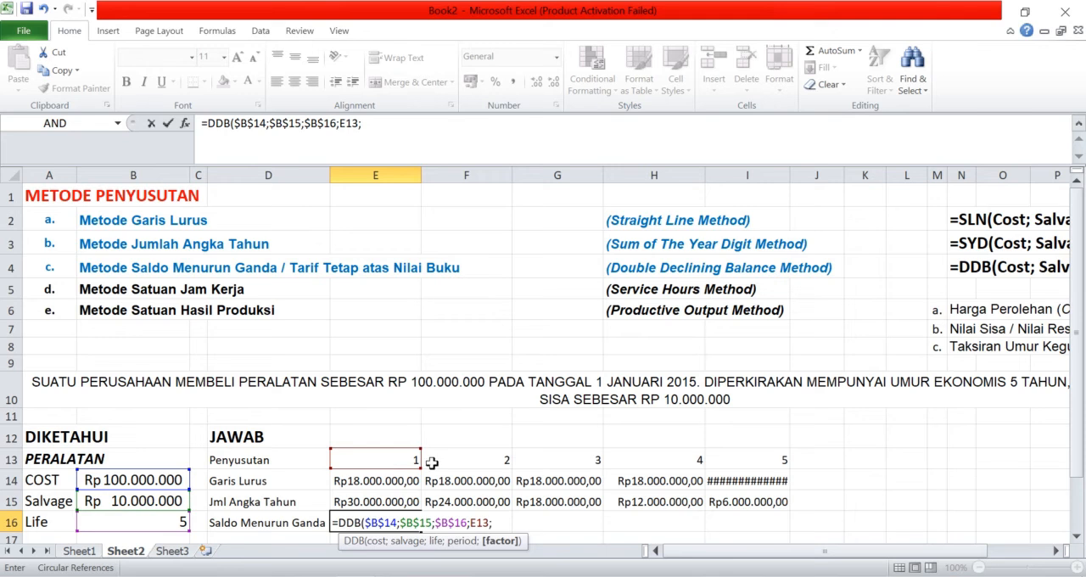
{"action": "key", "text": "BackSpace"}
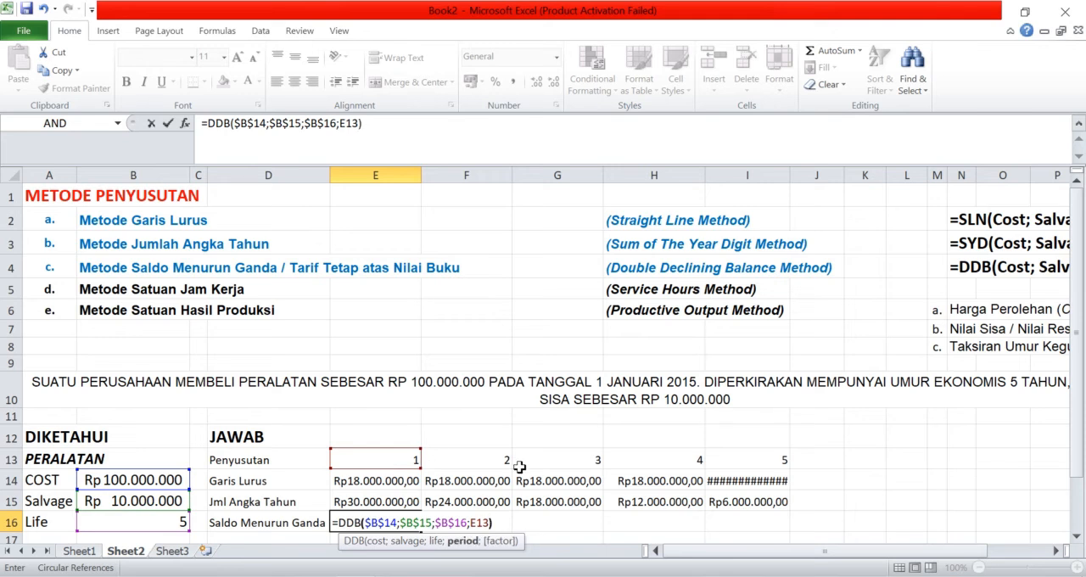
{"action": "key", "text": "Return"}
Step: Fill the DDB formula from E16 across to I16 and auto-fit the width of column I
{"action": "left_click", "coordinate": [420, 501]}
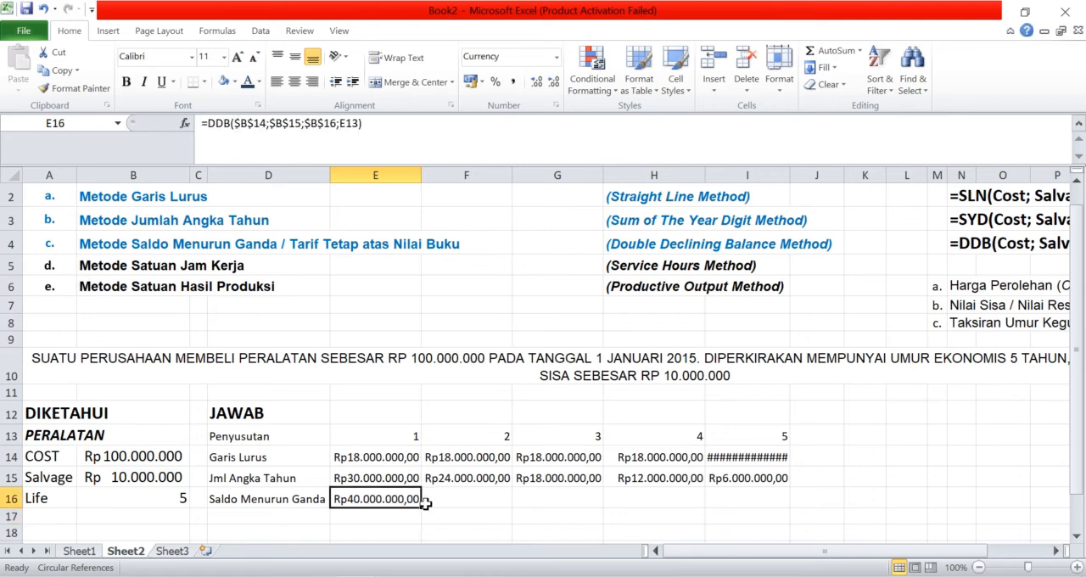
{"action": "left_click_drag", "start_coordinate": [424, 509], "coordinate": [750, 504]}
{"action": "left_click", "coordinate": [396, 501]}
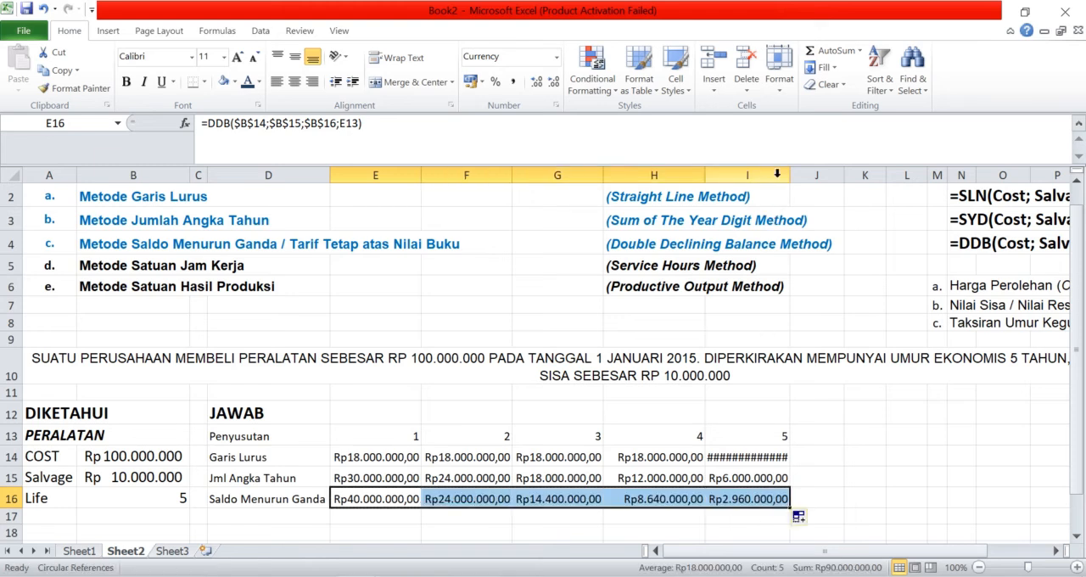
{"action": "double_click", "coordinate": [786, 174]}
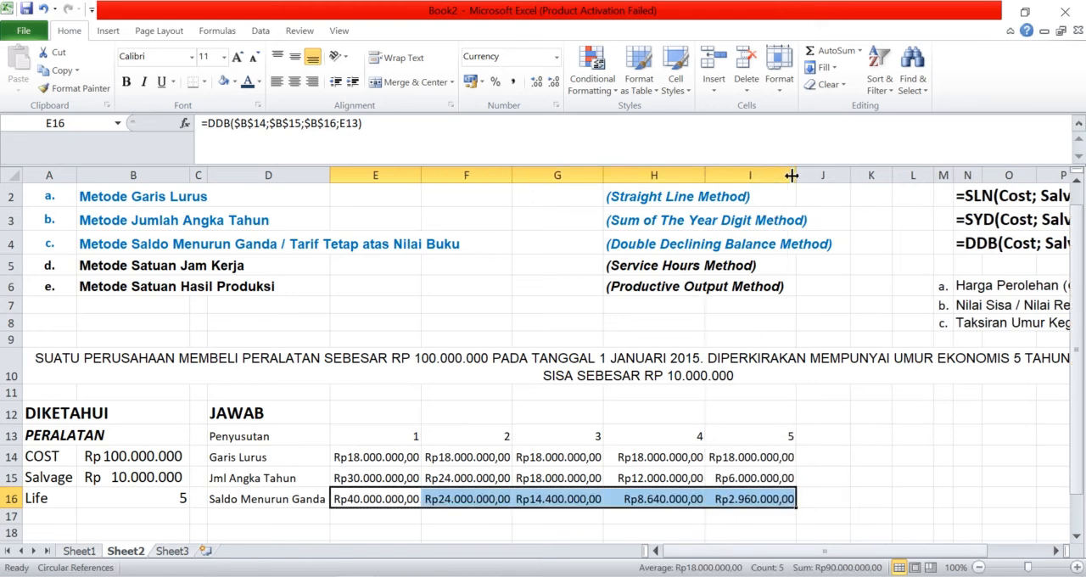
Step: Total the five years of Garis Lurus depreciation in J14 with =SUM(E14:I14)
{"action": "left_click", "coordinate": [814, 464]}
{"action": "type", "text": "=sum("}
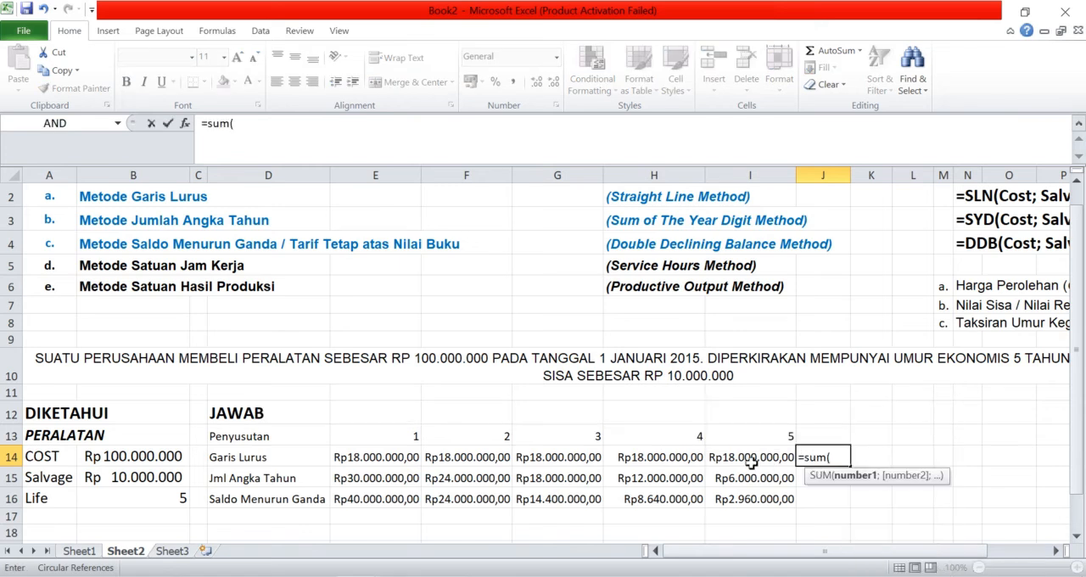
{"action": "left_click_drag", "start_coordinate": [415, 461], "coordinate": [773, 462]}
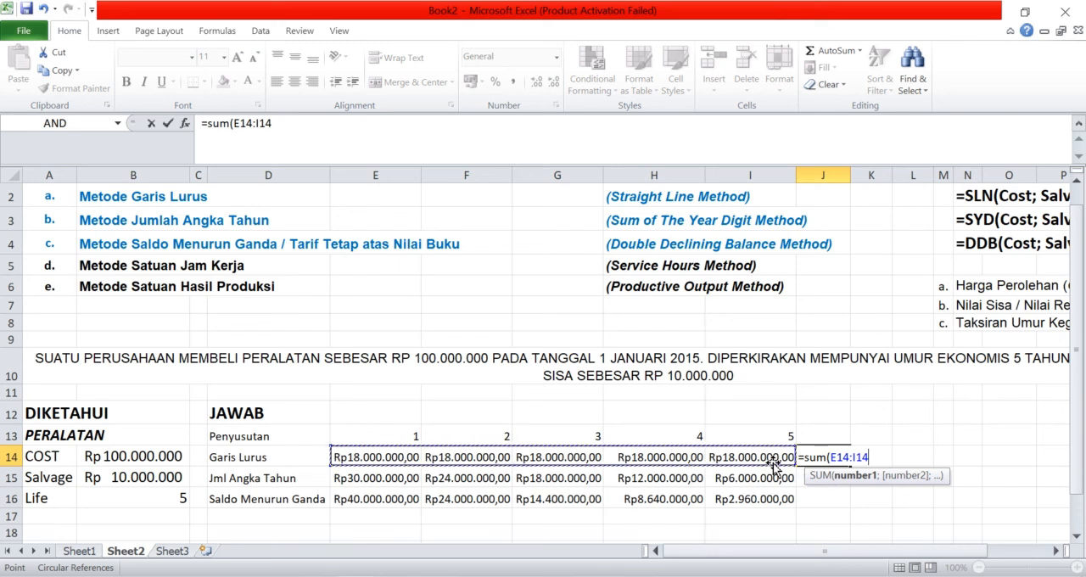
{"action": "key", "text": "Return"}
Step: Fill the SUM formula from J14 down to J16 to total the other two methods, and check the totals
{"action": "left_click", "coordinate": [873, 456]}
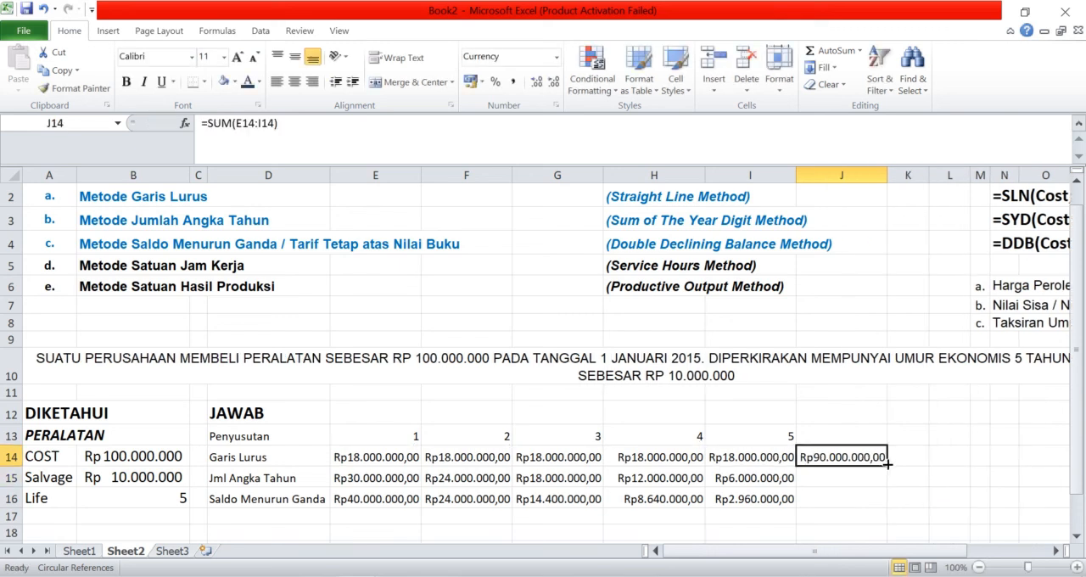
{"action": "left_click_drag", "start_coordinate": [887, 474], "coordinate": [890, 501]}
{"action": "left_click", "coordinate": [865, 498]}
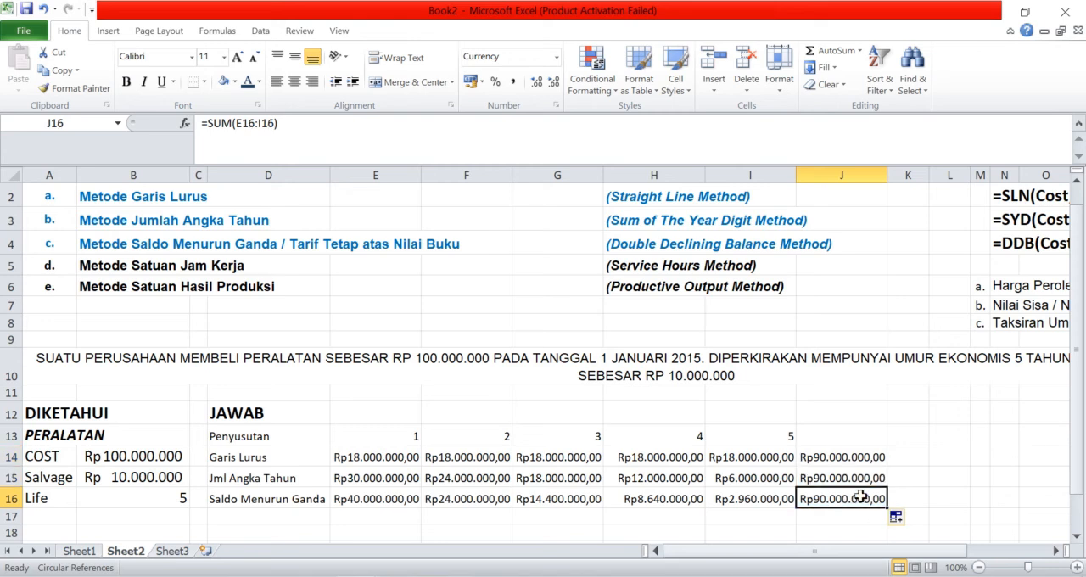
{"action": "left_click", "coordinate": [852, 459]}
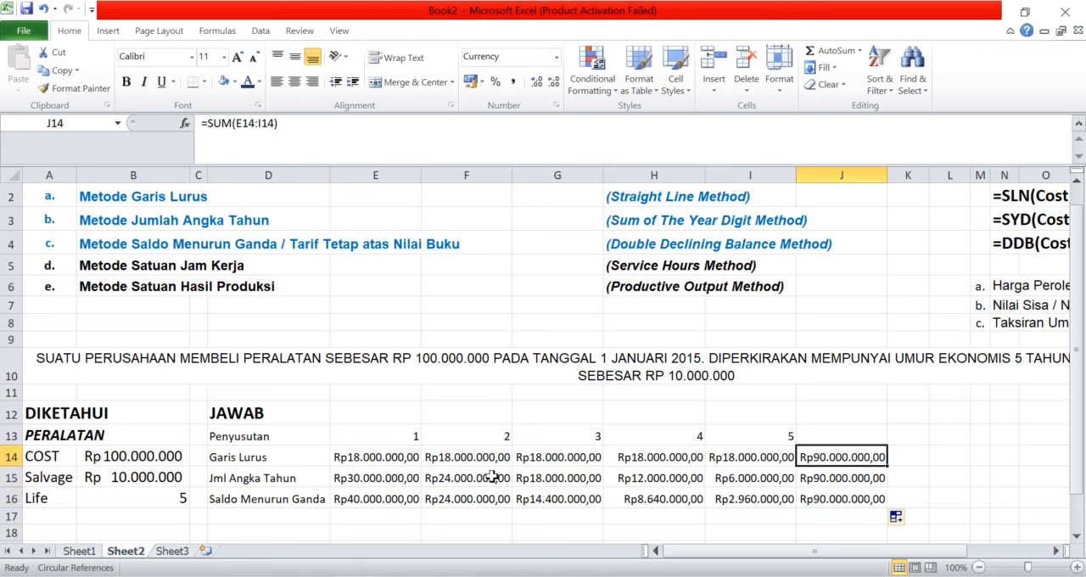